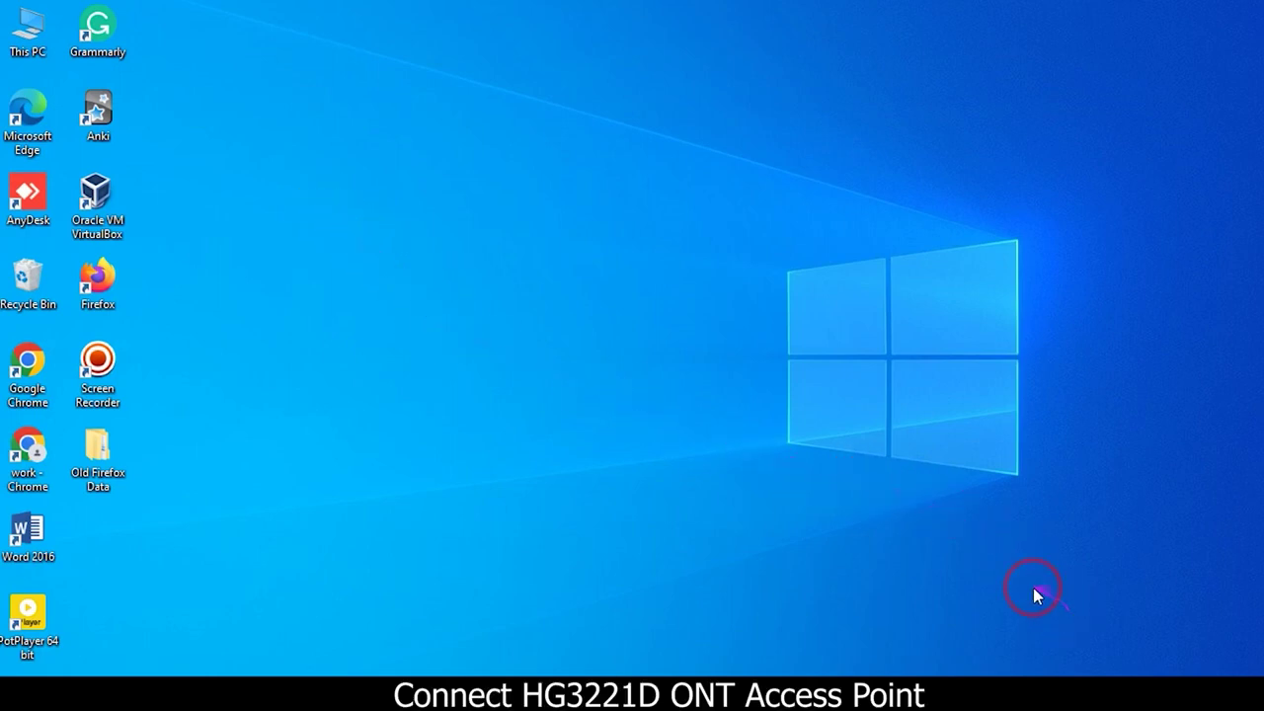
- Connect to the Test Network 2.4G Wi-Fi with Connect automatically ticked
{"action": "left_click", "coordinate": [1114, 691]}
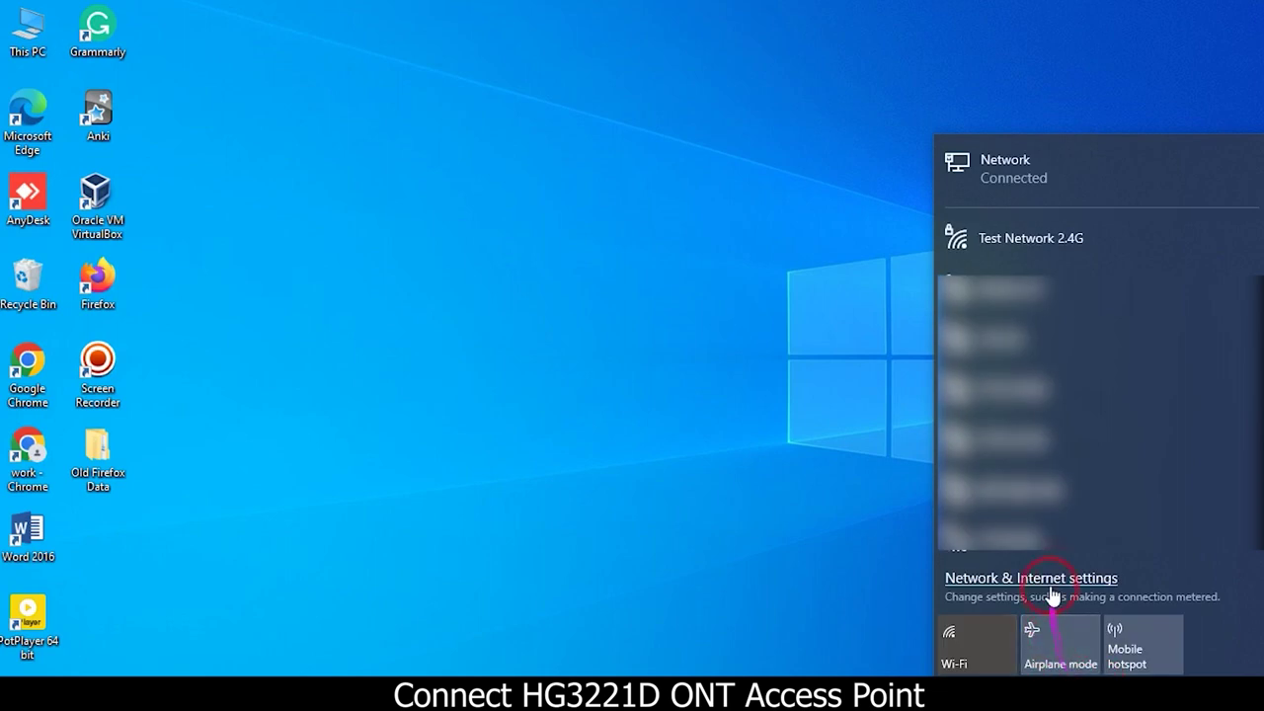
{"action": "left_click", "coordinate": [1032, 265]}
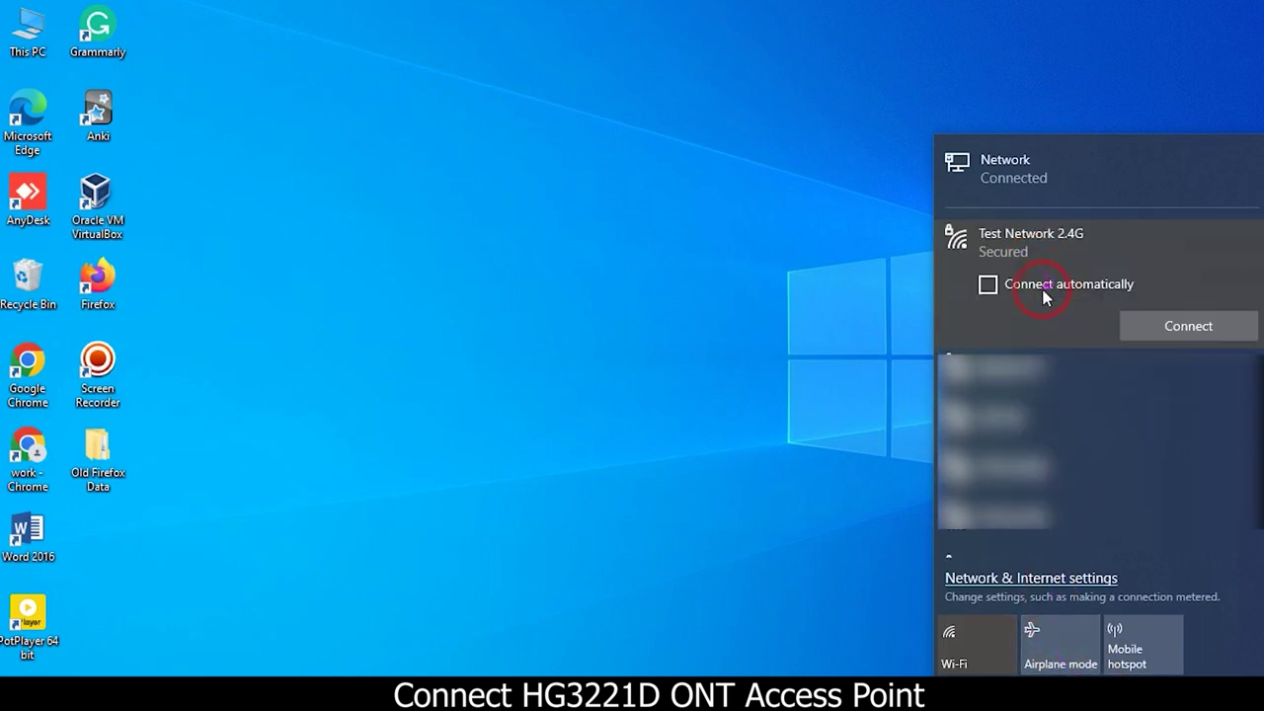
{"action": "left_click", "coordinate": [1041, 293]}
{"action": "left_click", "coordinate": [1140, 331]}
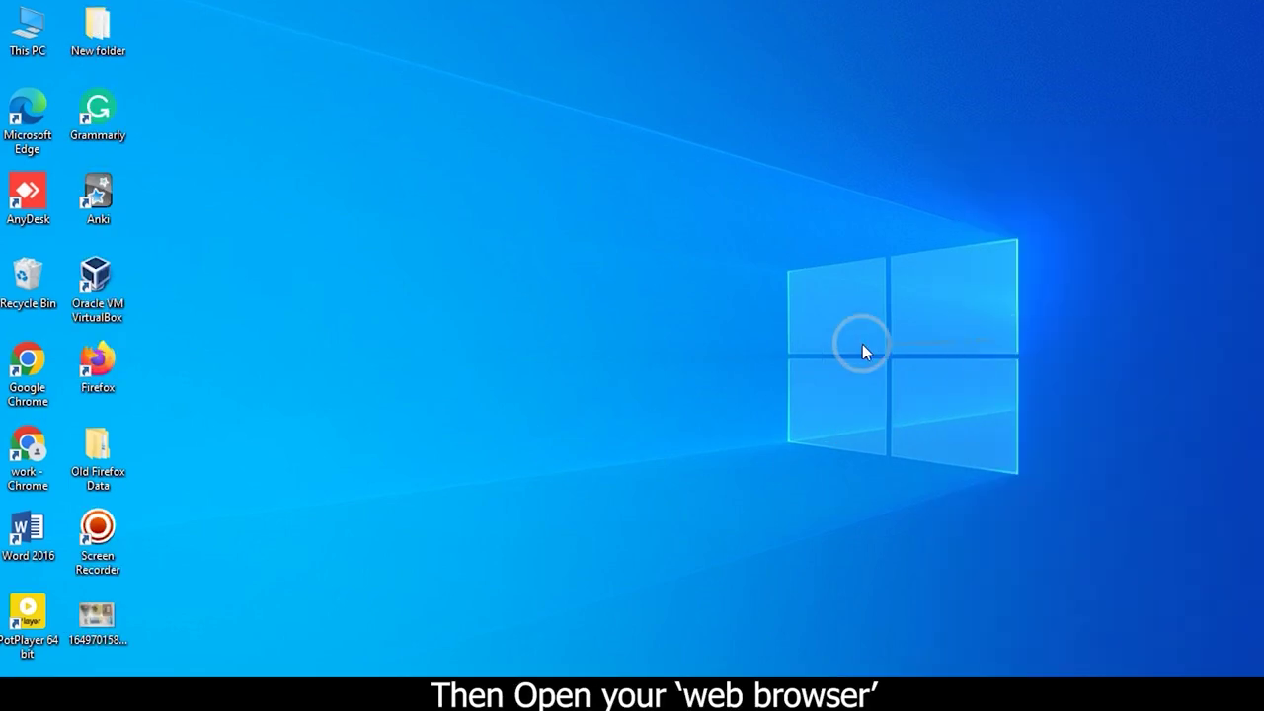
- Launch the work Chrome profile and enter 192.168.1.1 in the address bar
{"action": "double_click", "coordinate": [28, 445]}
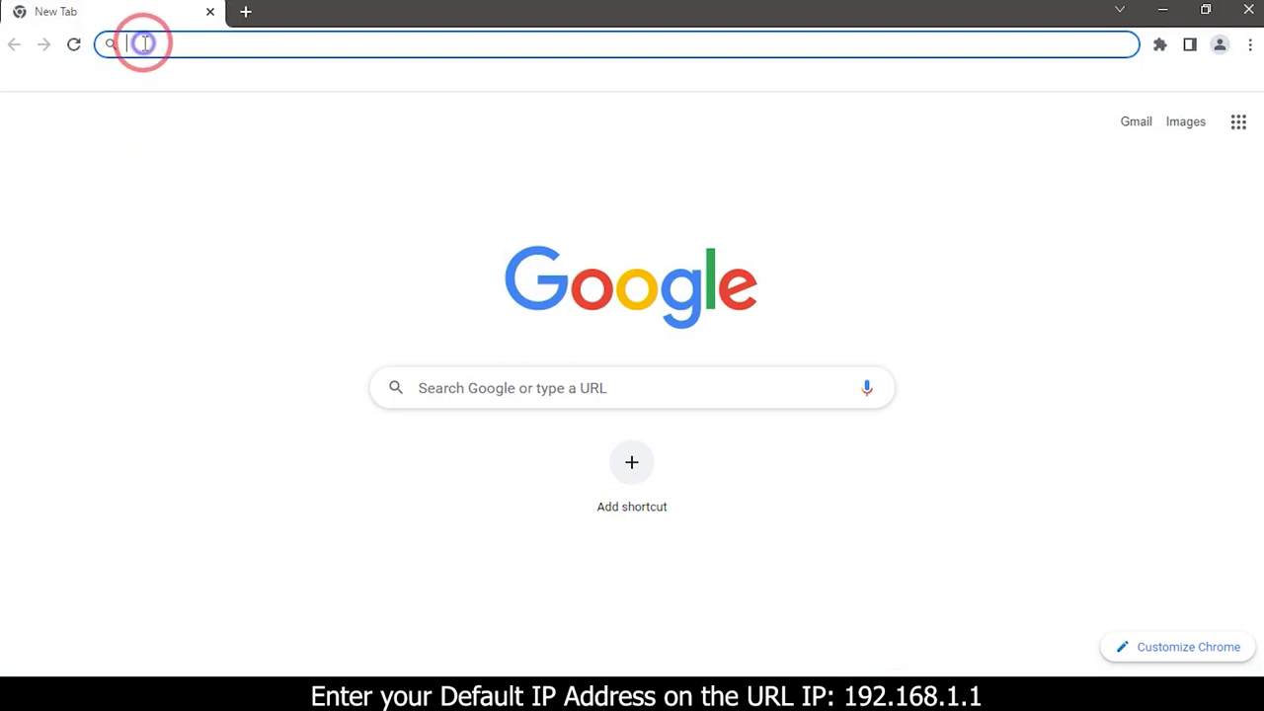
{"action": "type", "text": "19"}
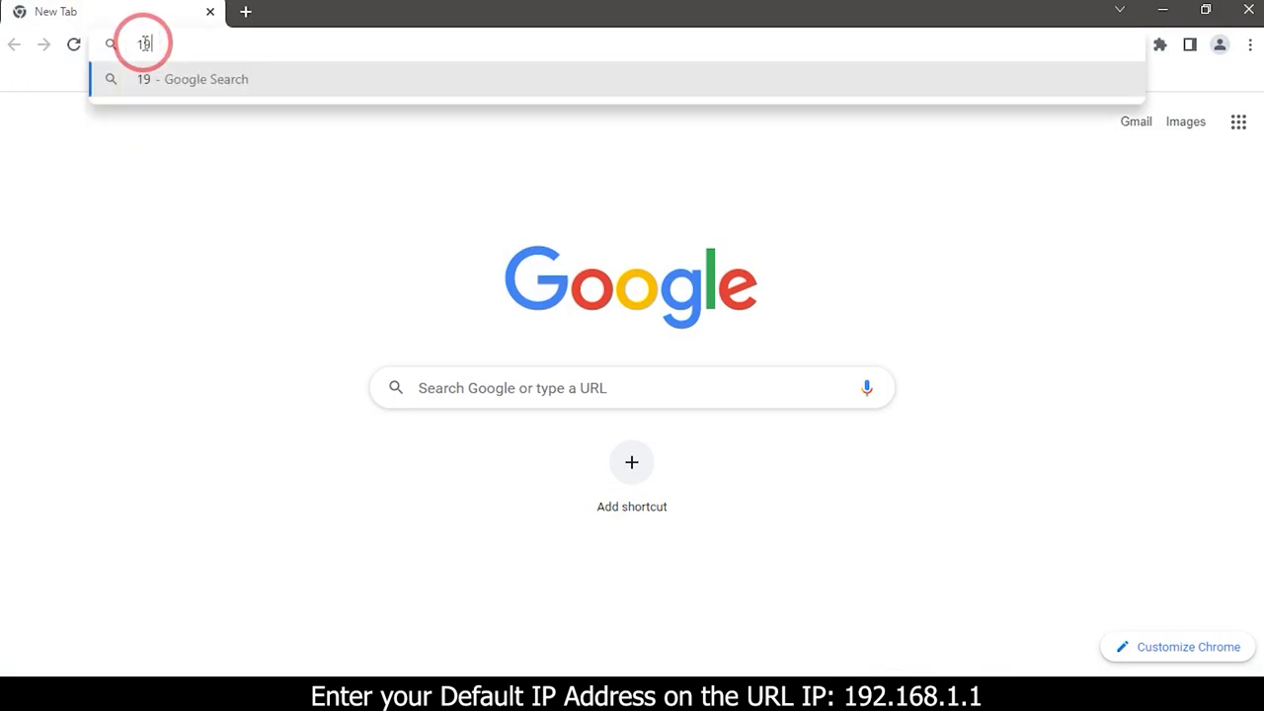
{"action": "type", "text": "2.16"}
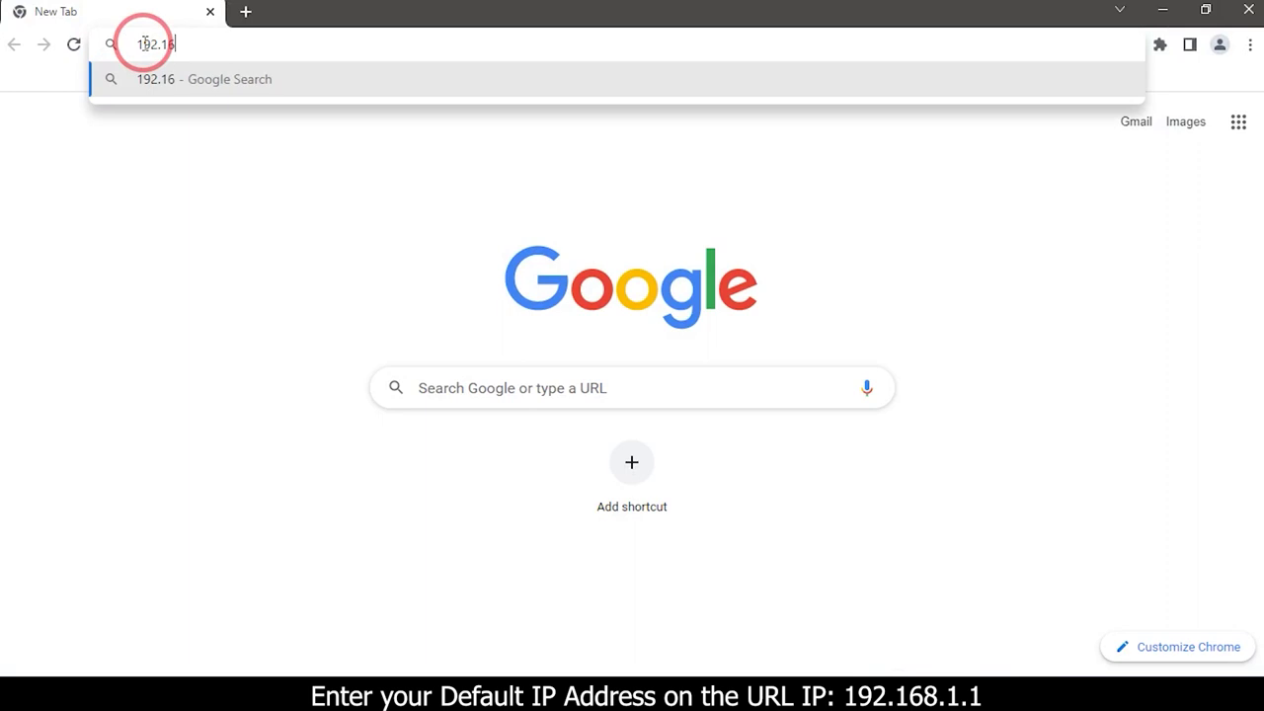
{"action": "type", "text": "8.1.1"}
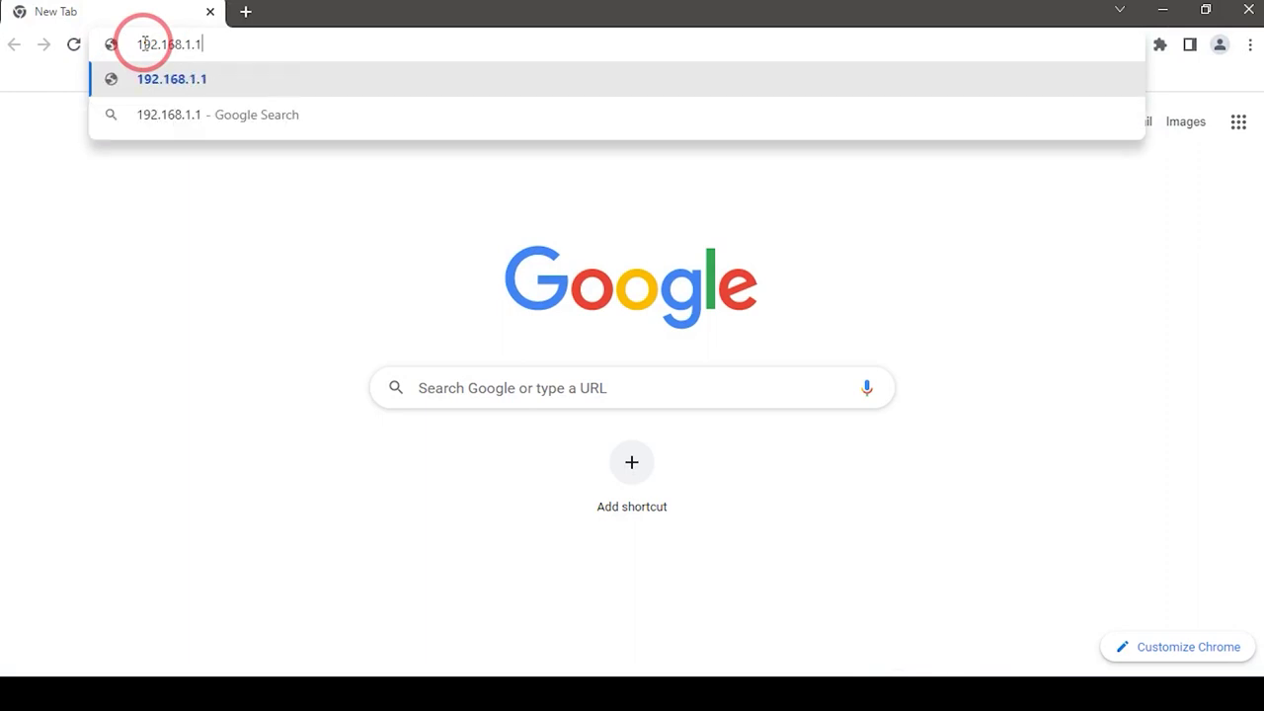
- Load the router login page and sign in as admin with the password and verification code
{"action": "key", "text": "Return"}
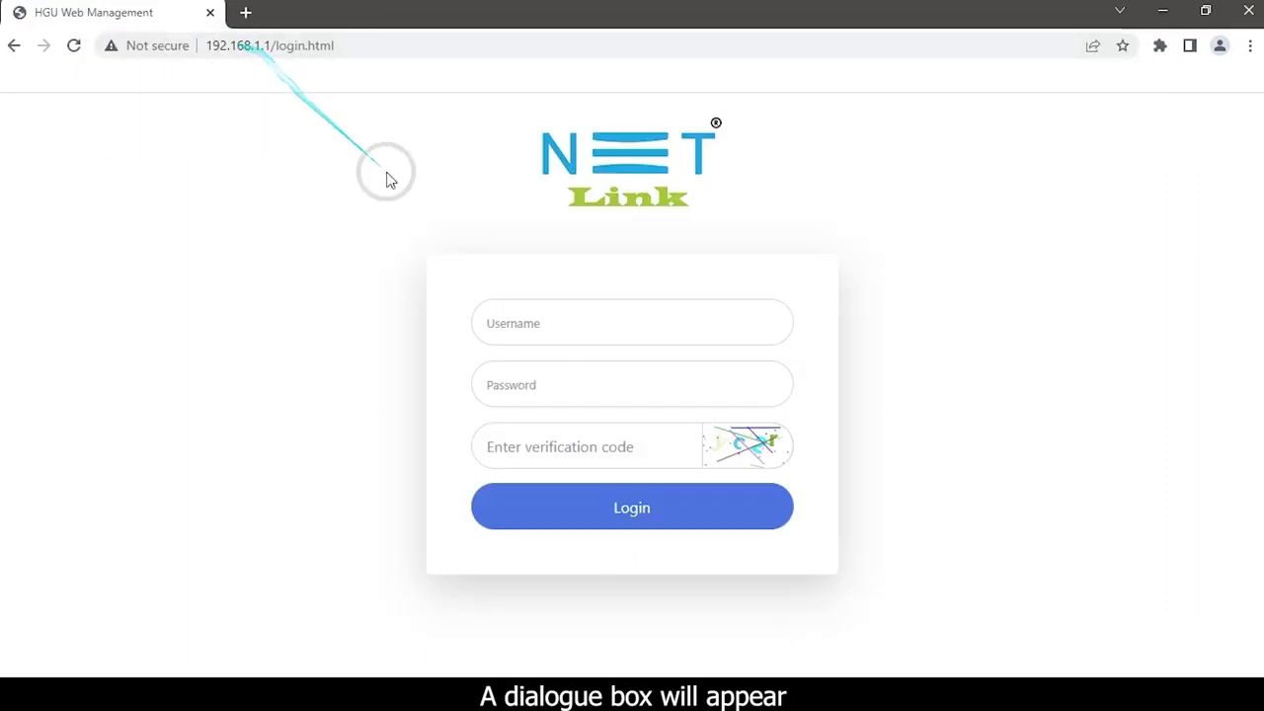
{"action": "left_click", "coordinate": [513, 324]}
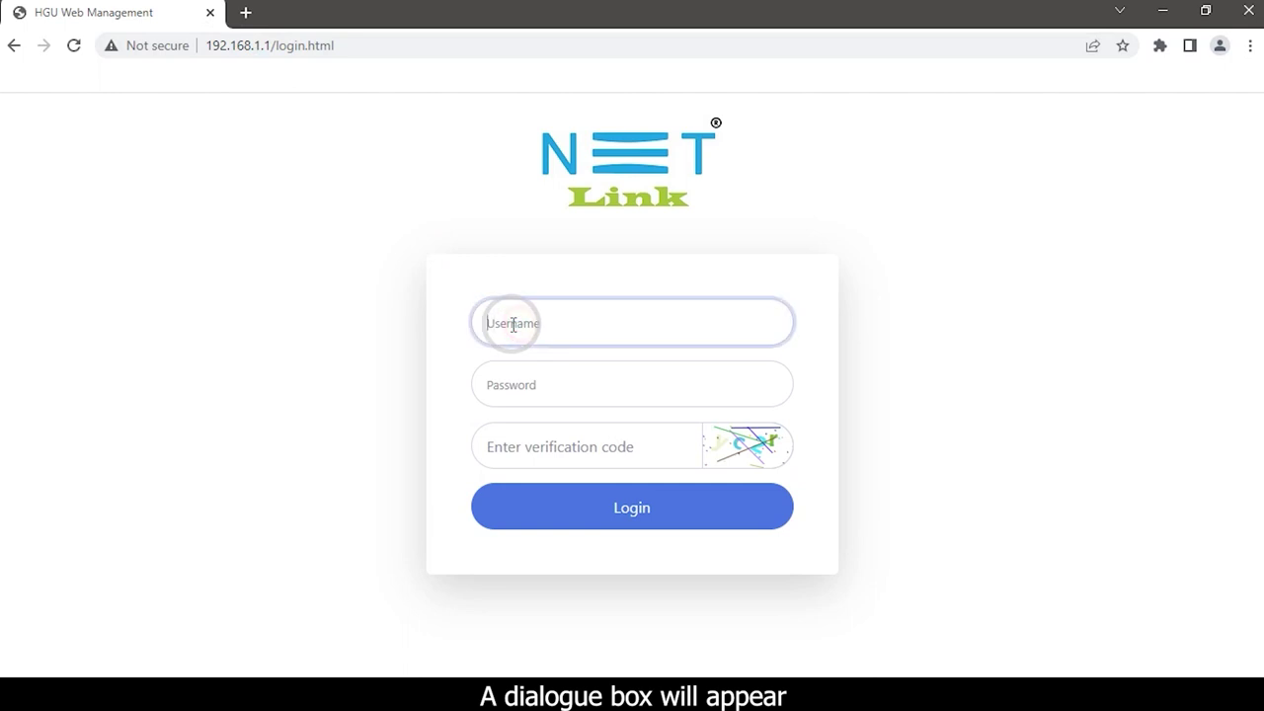
{"action": "type", "text": "ad"}
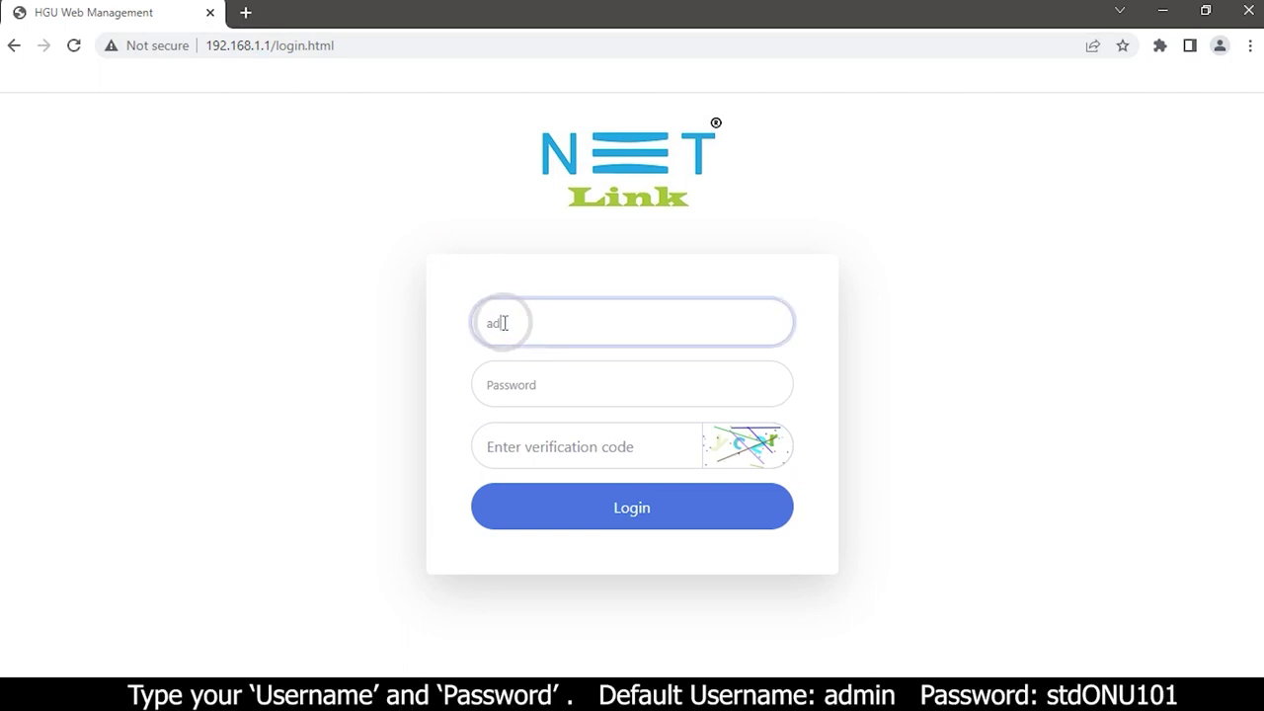
{"action": "type", "text": "min"}
{"action": "left_click", "coordinate": [502, 366]}
{"action": "type", "text": "stdONU101"}
{"action": "left_click", "coordinate": [522, 455]}
{"action": "type", "text": "yc"}
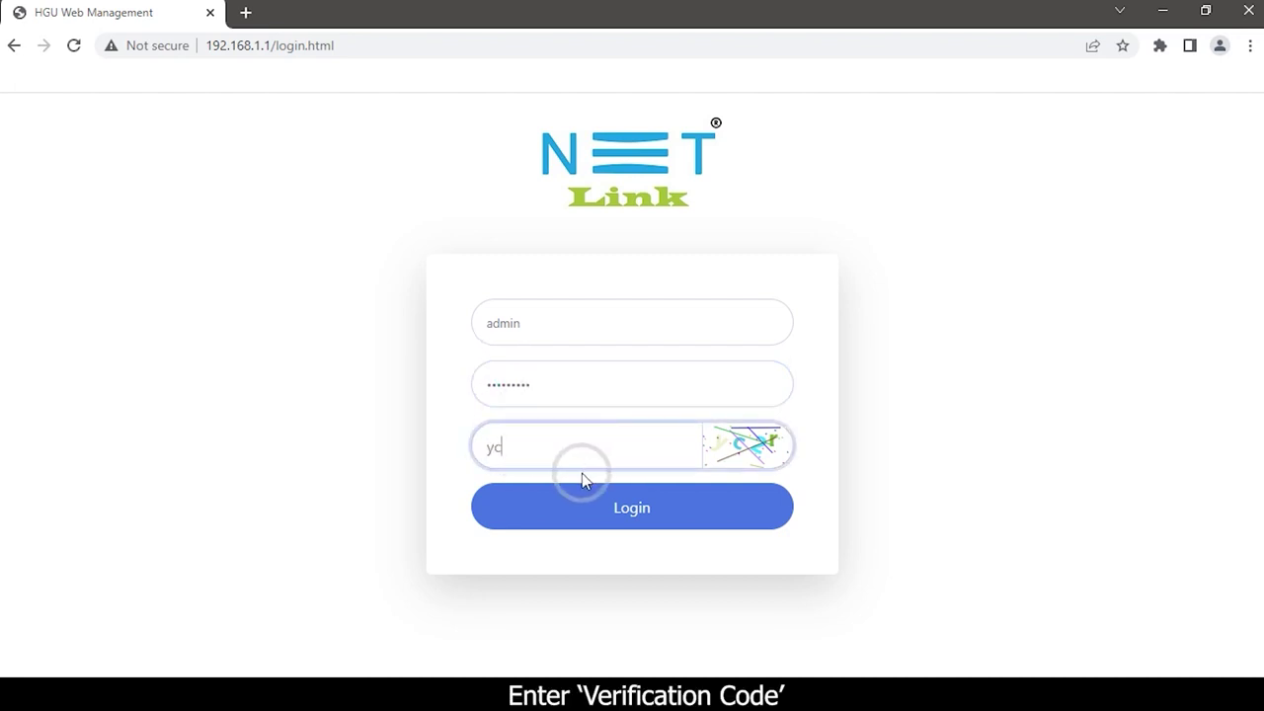
{"action": "type", "text": "2r"}
{"action": "left_click", "coordinate": [564, 514]}
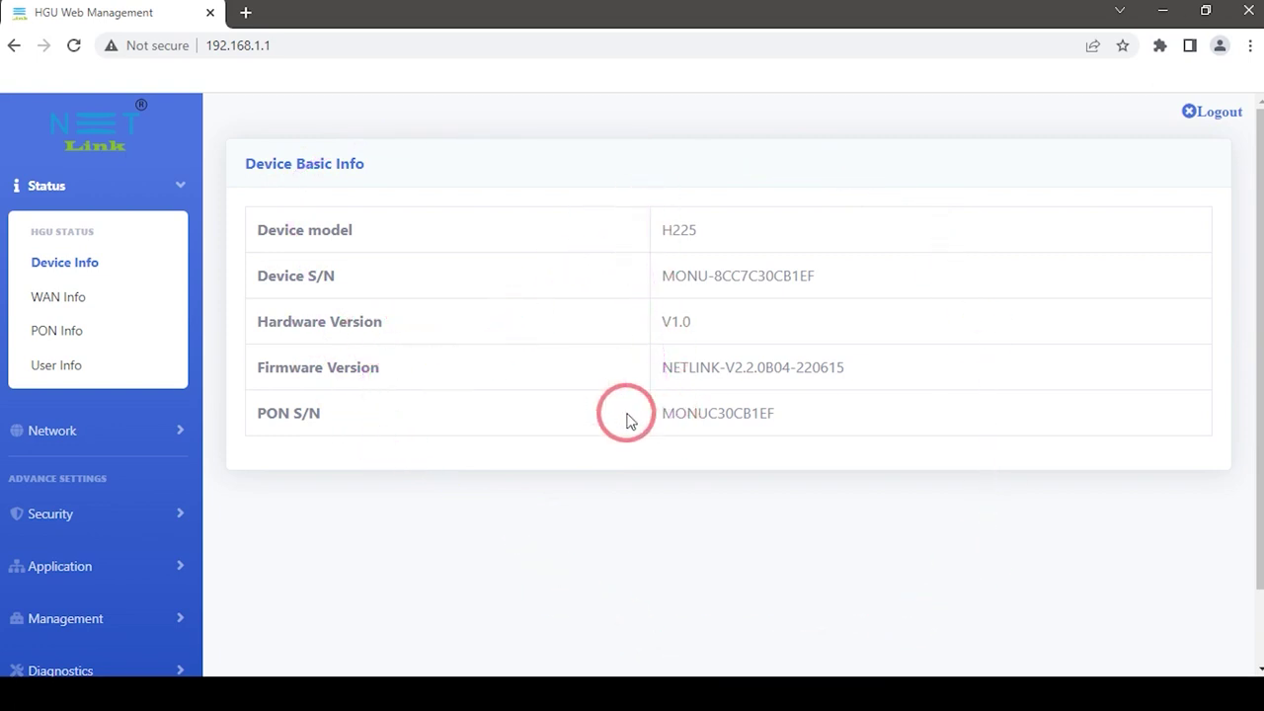
- Go to Network > WAN to show the WAN Config form
{"action": "left_click", "coordinate": [155, 442]}
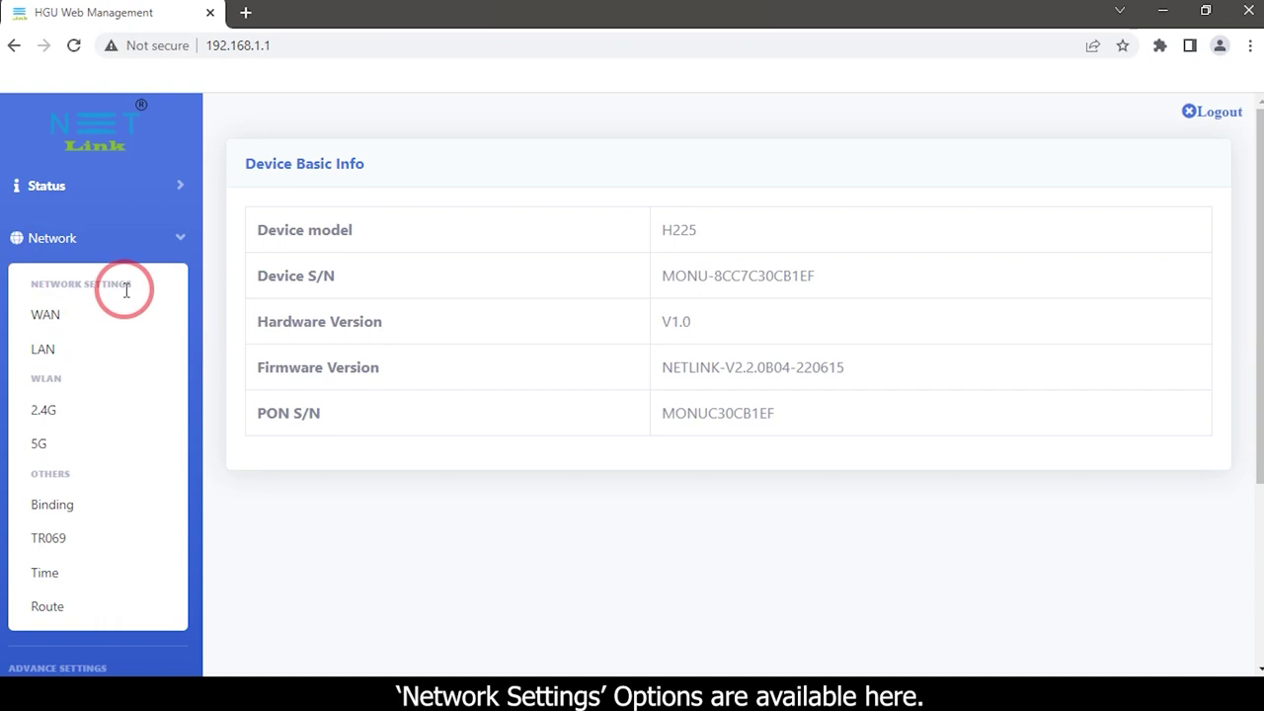
{"action": "left_click", "coordinate": [50, 316]}
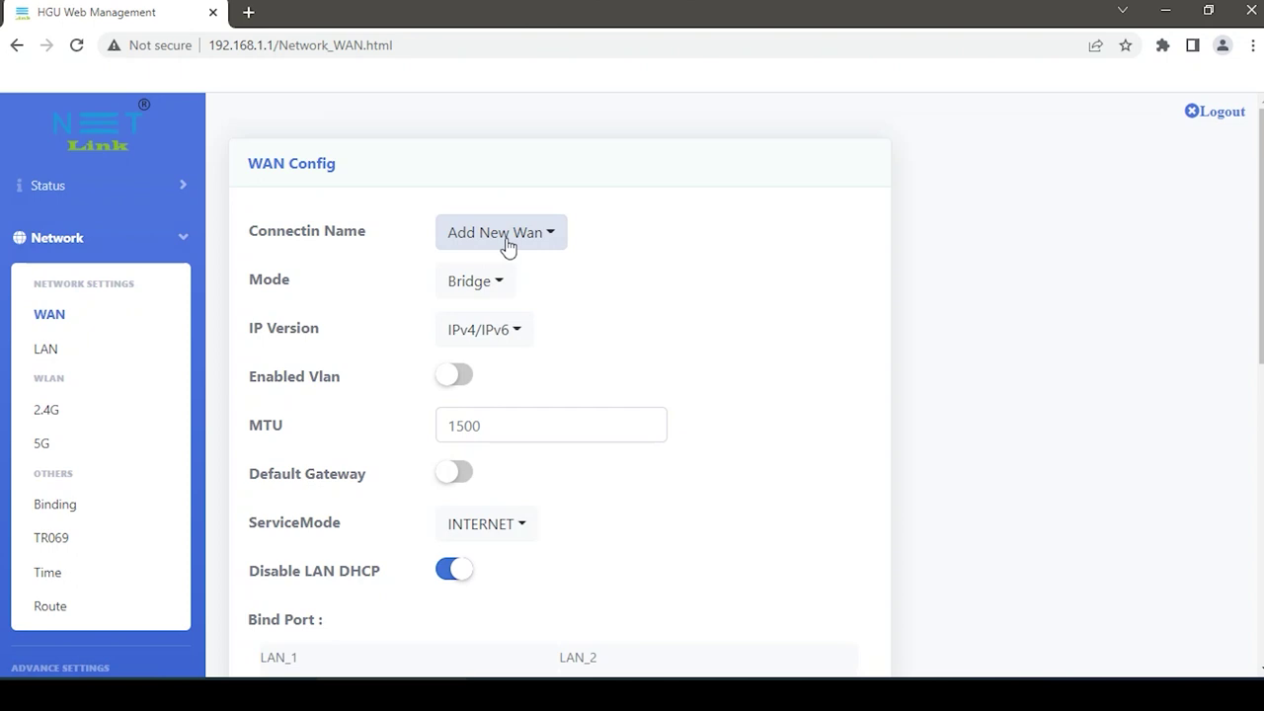
- Choose Add New Wan as the connection name and set the mode to Route
{"action": "left_click", "coordinate": [509, 245]}
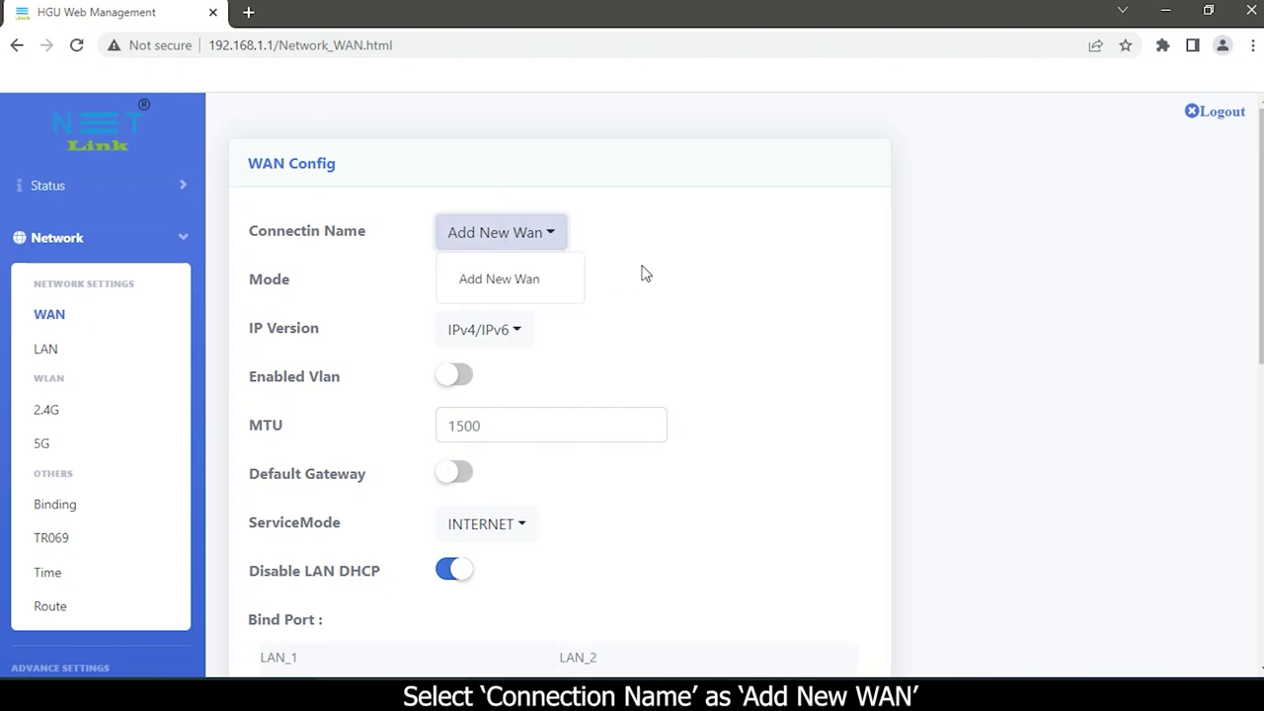
{"action": "left_click", "coordinate": [600, 258]}
{"action": "left_click", "coordinate": [518, 245]}
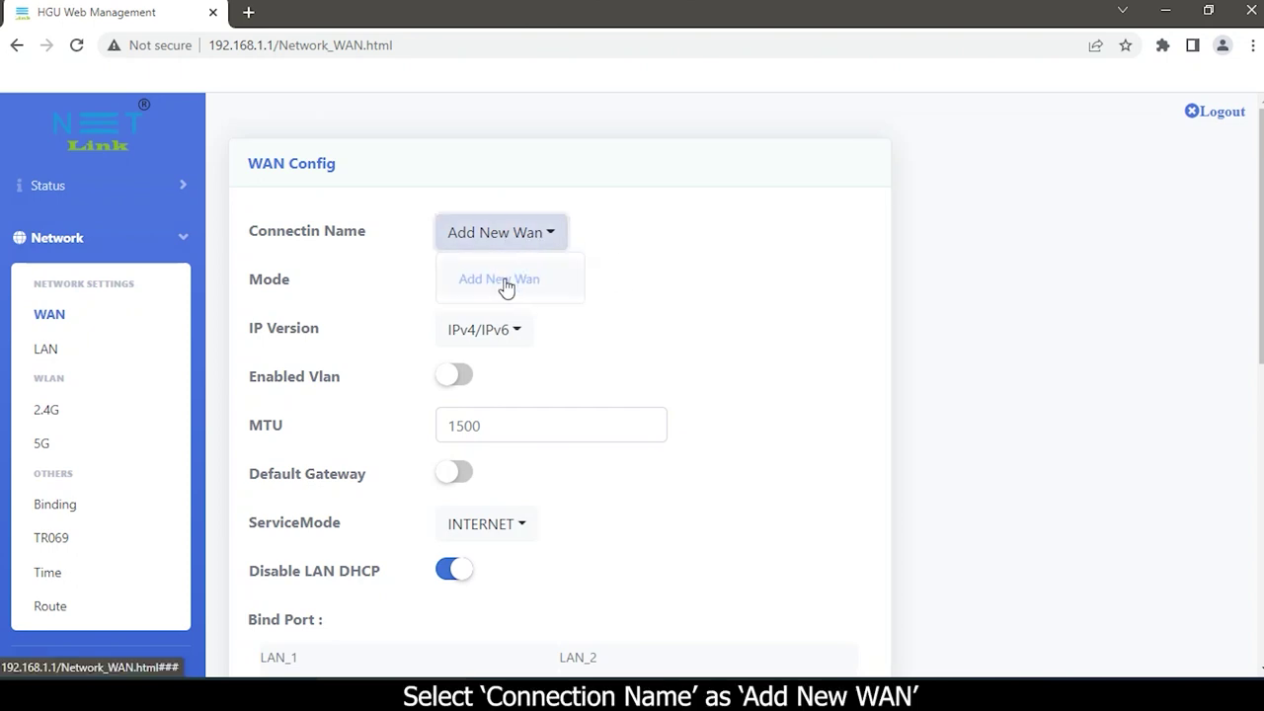
{"action": "left_click", "coordinate": [506, 283]}
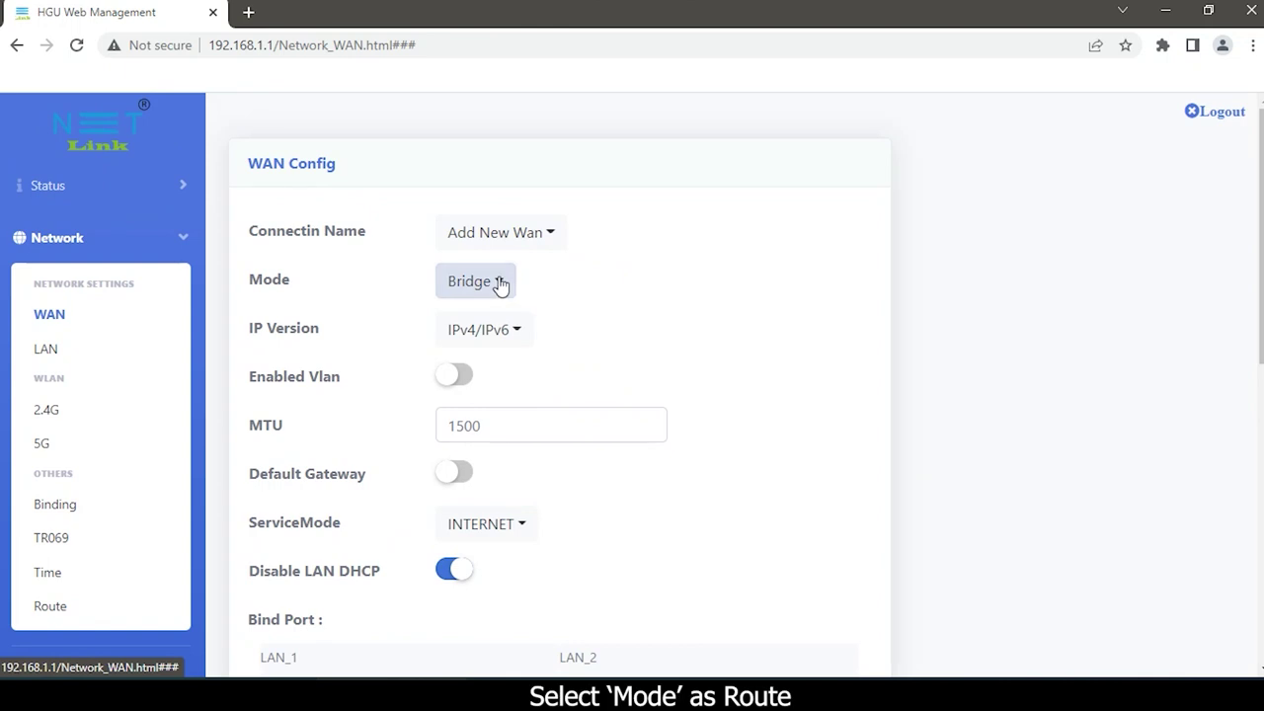
{"action": "left_click", "coordinate": [501, 283]}
{"action": "left_click", "coordinate": [479, 372]}
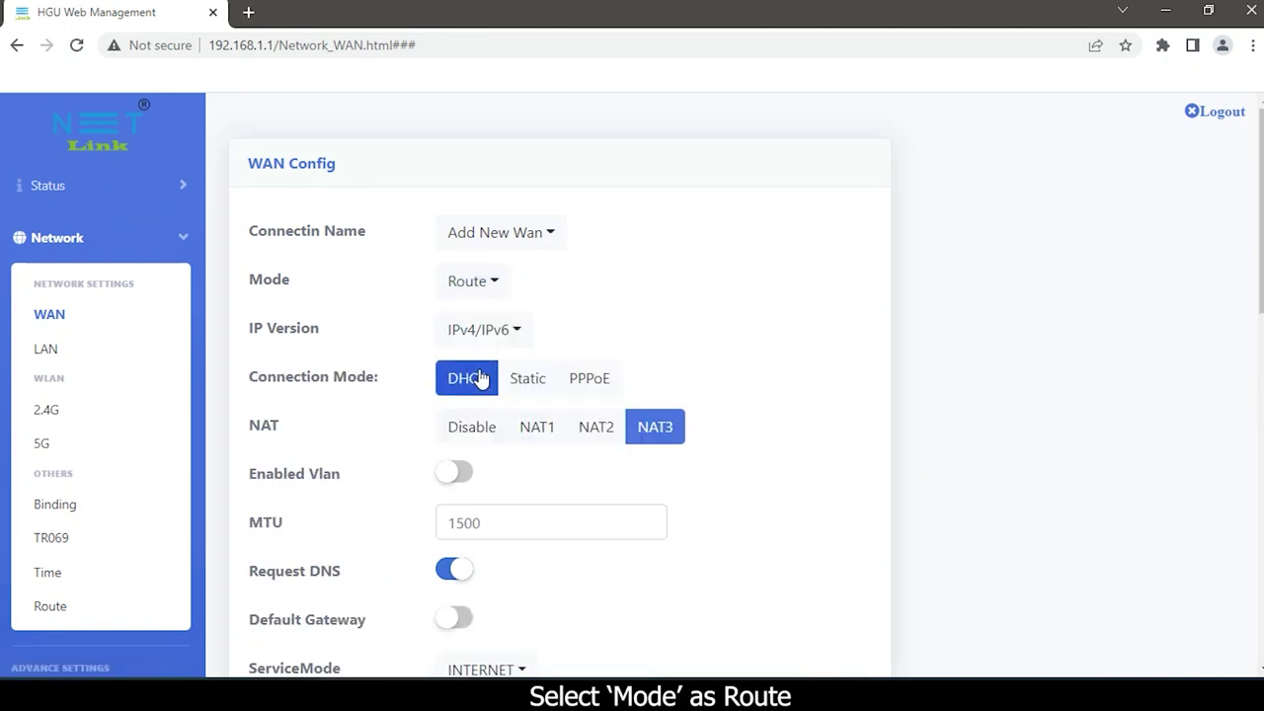
- Keep IP Version at IPv4/IPv6 and switch Connection Mode to PPPoE
{"action": "left_click", "coordinate": [498, 336]}
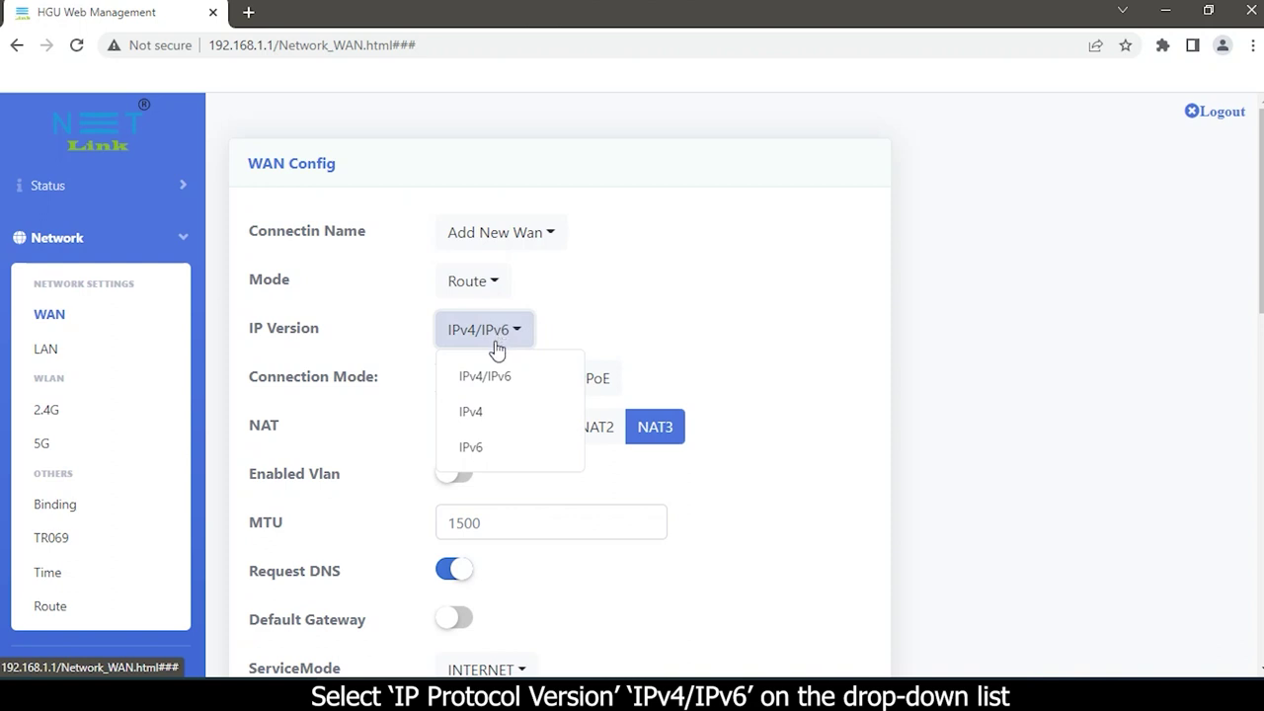
{"action": "left_click", "coordinate": [470, 383]}
{"action": "left_click", "coordinate": [470, 383]}
{"action": "left_click_drag", "start_coordinate": [237, 382], "coordinate": [585, 384]}
{"action": "left_click", "coordinate": [584, 383]}
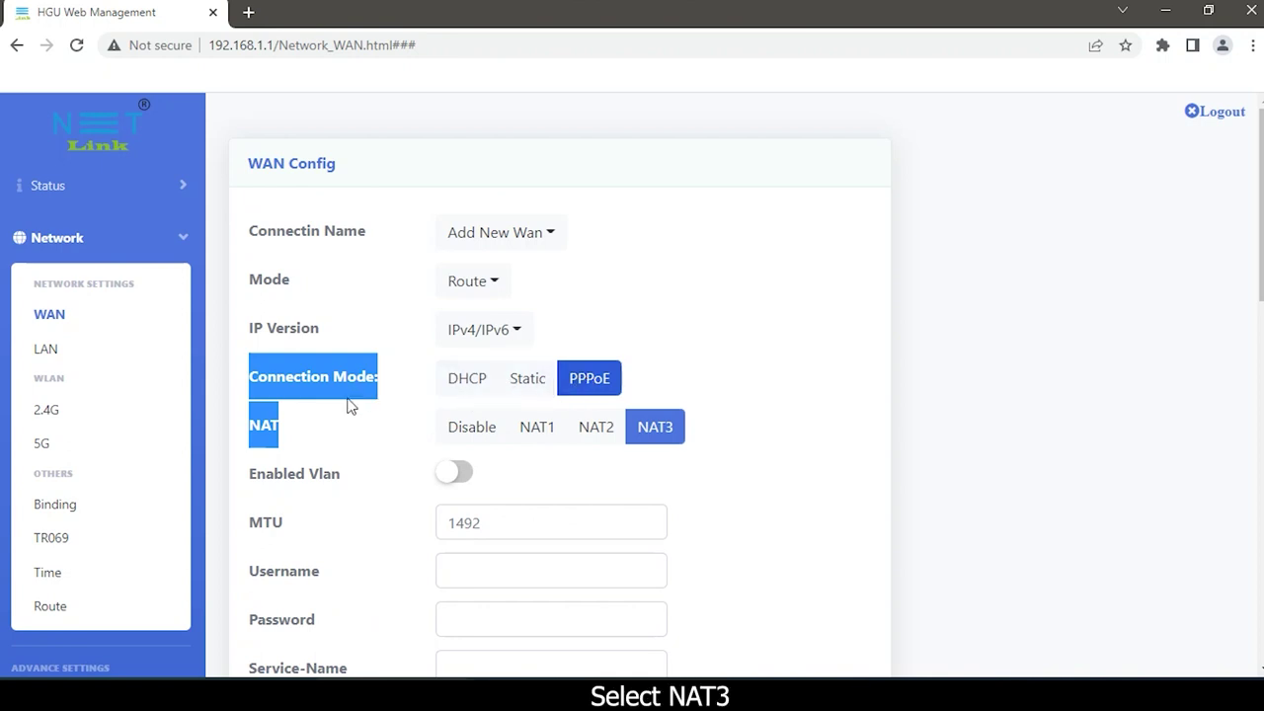
{"action": "scroll", "coordinate": [691, 356], "scroll_direction": "down", "scroll_amount": 2}
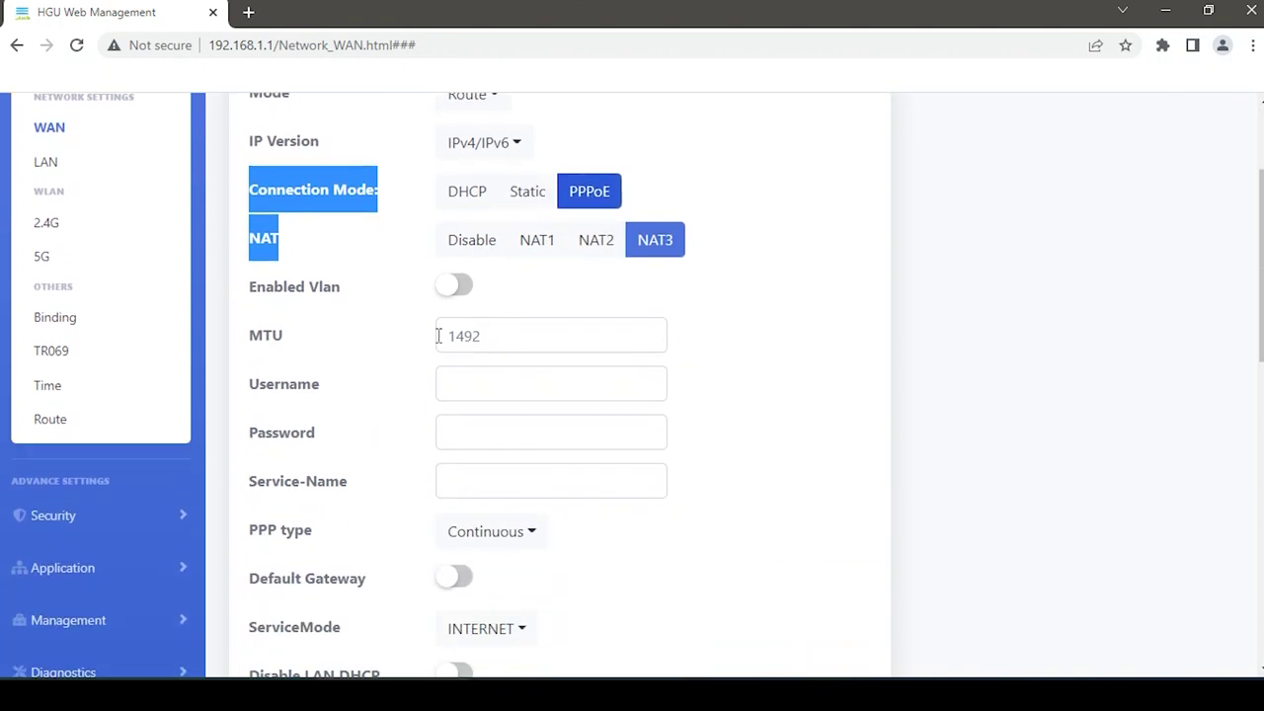
- Enable VLAN tagging for the WAN and enter its VLAN ID
{"action": "left_click", "coordinate": [296, 292]}
{"action": "left_click_drag", "start_coordinate": [249, 288], "coordinate": [360, 296]}
{"action": "left_click", "coordinate": [453, 285]}
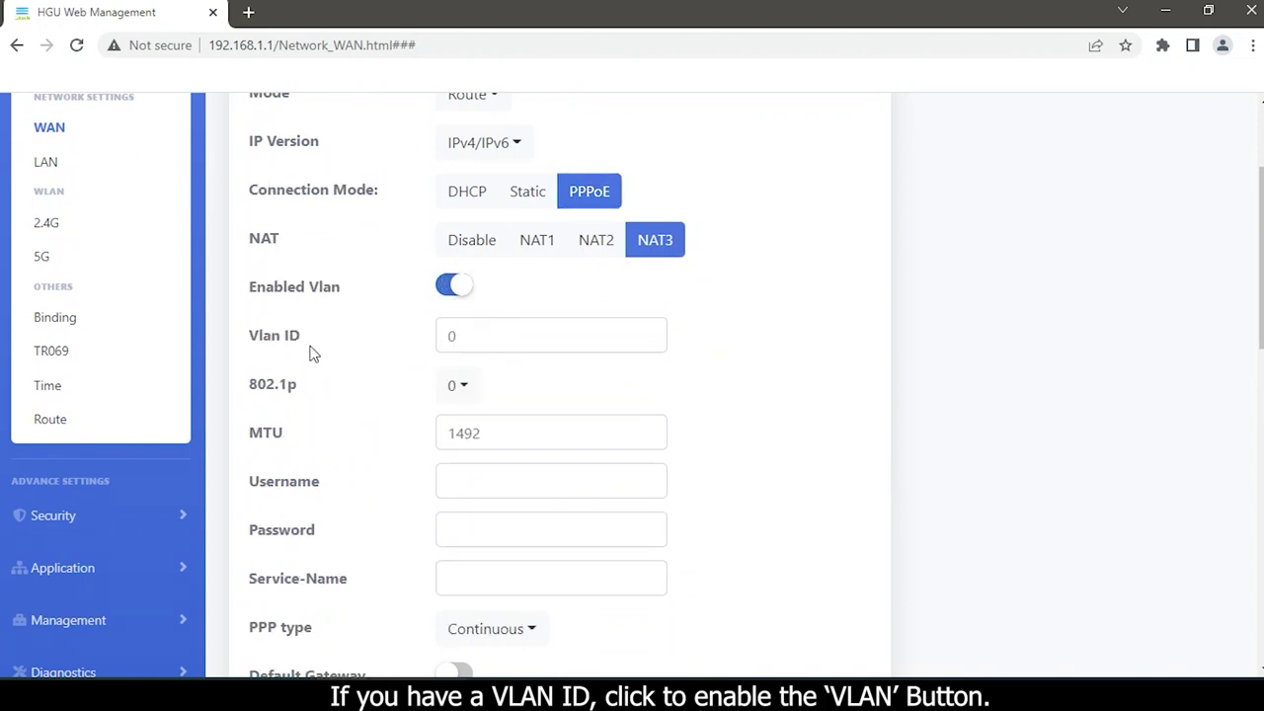
{"action": "left_click_drag", "start_coordinate": [247, 335], "coordinate": [360, 350]}
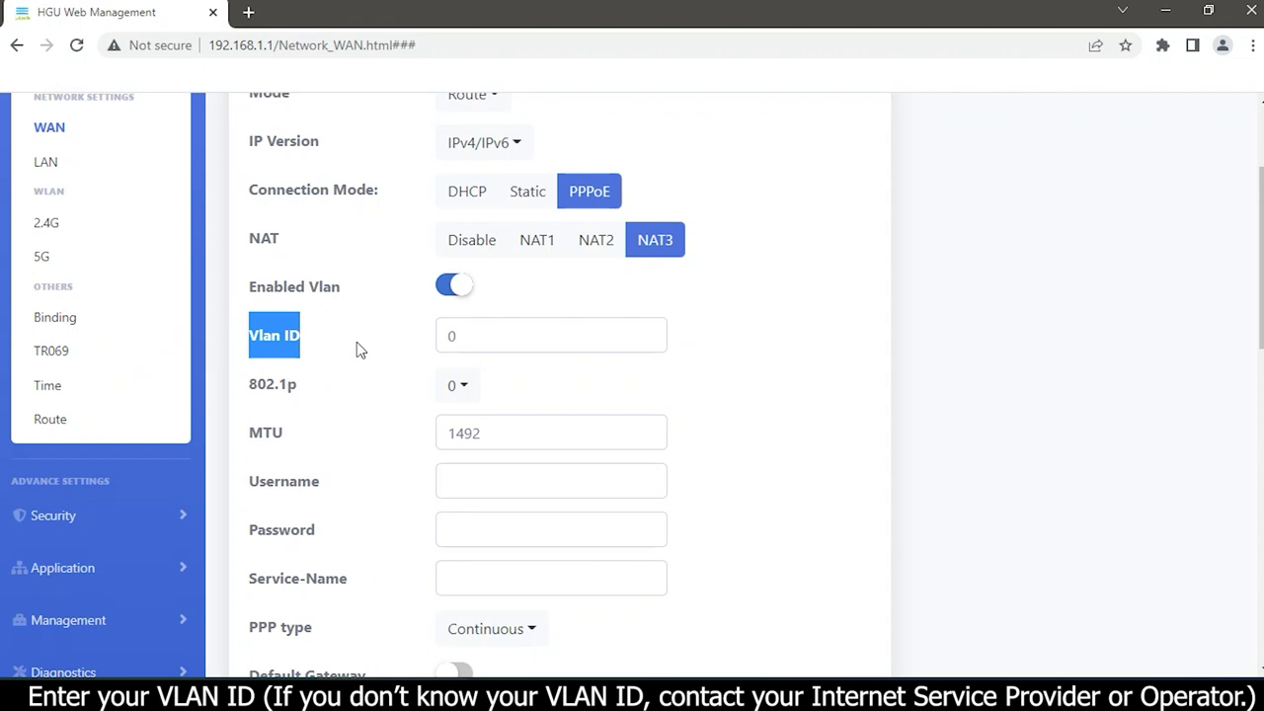
{"action": "left_click", "coordinate": [498, 341]}
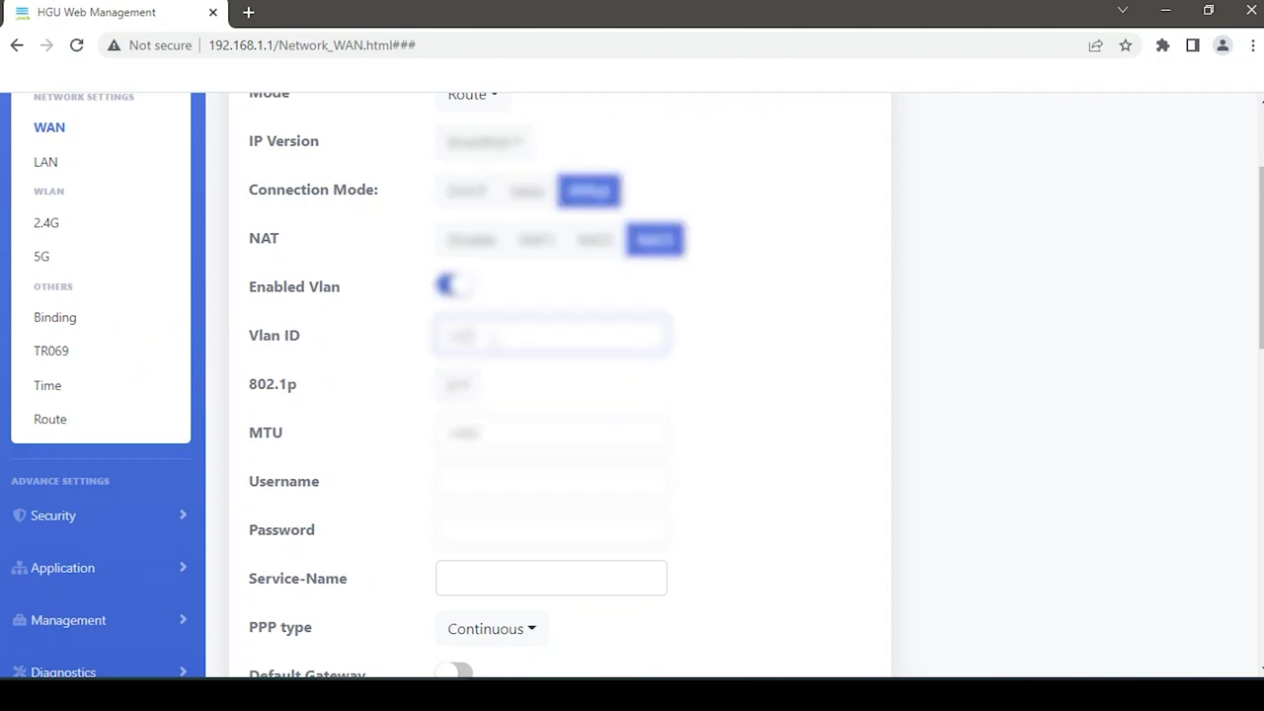
{"action": "scroll", "coordinate": [362, 333], "scroll_direction": "down", "scroll_amount": 2}
- Enter the PPPoE username and password, keep ServiceMode INTERNET, and bind LAN_1
{"action": "left_click_drag", "start_coordinate": [247, 301], "coordinate": [355, 304]}
{"action": "left_click", "coordinate": [460, 298]}
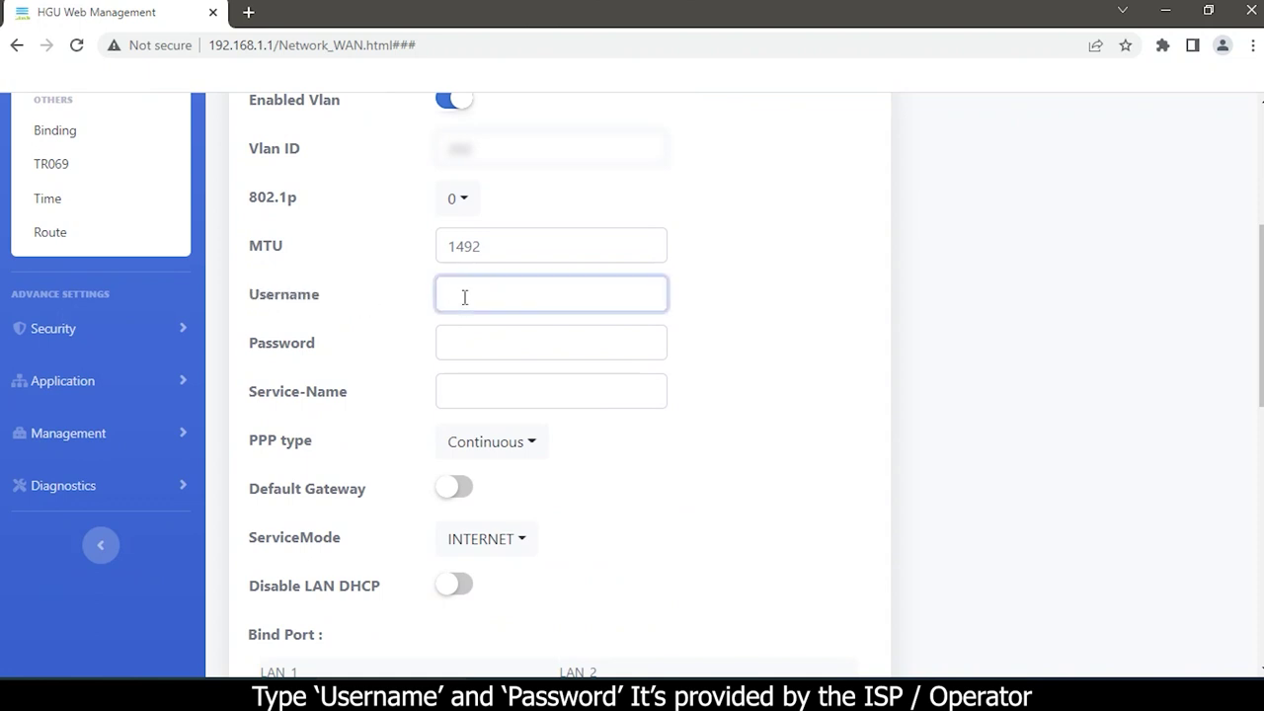
{"action": "type", "text": "0"}
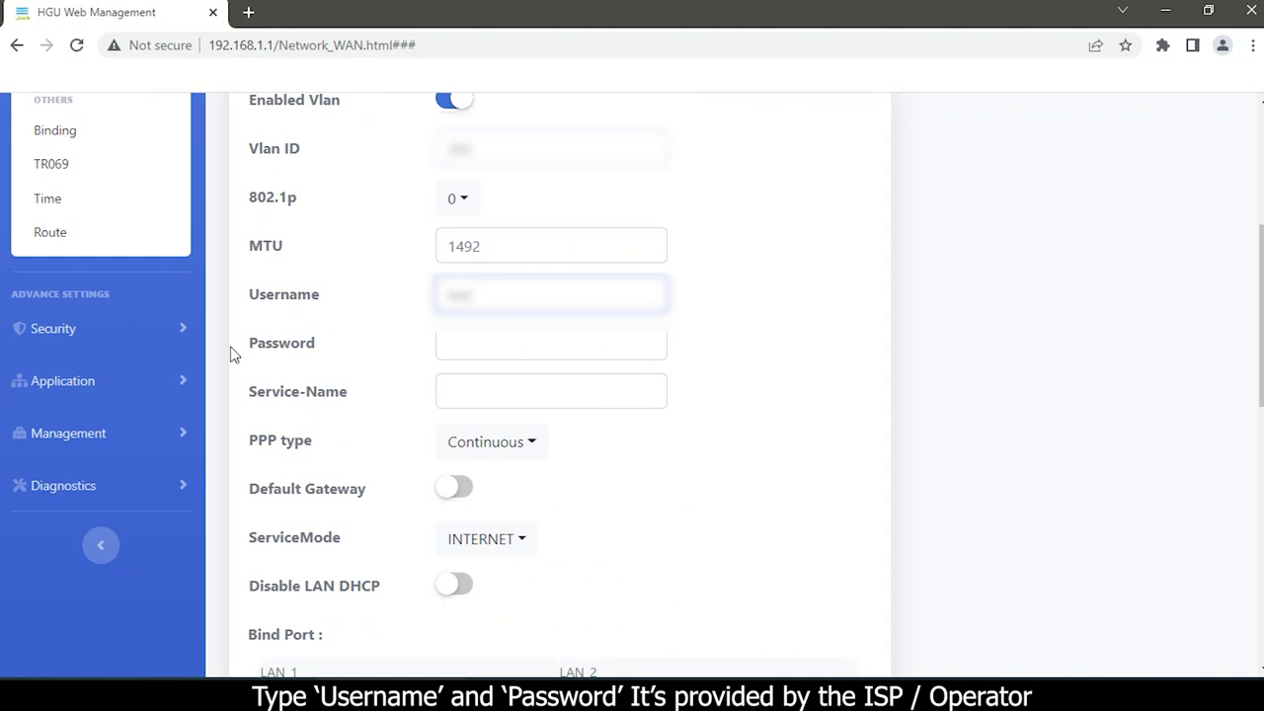
{"action": "left_click_drag", "start_coordinate": [252, 348], "coordinate": [316, 345]}
{"action": "left_click", "coordinate": [499, 348]}
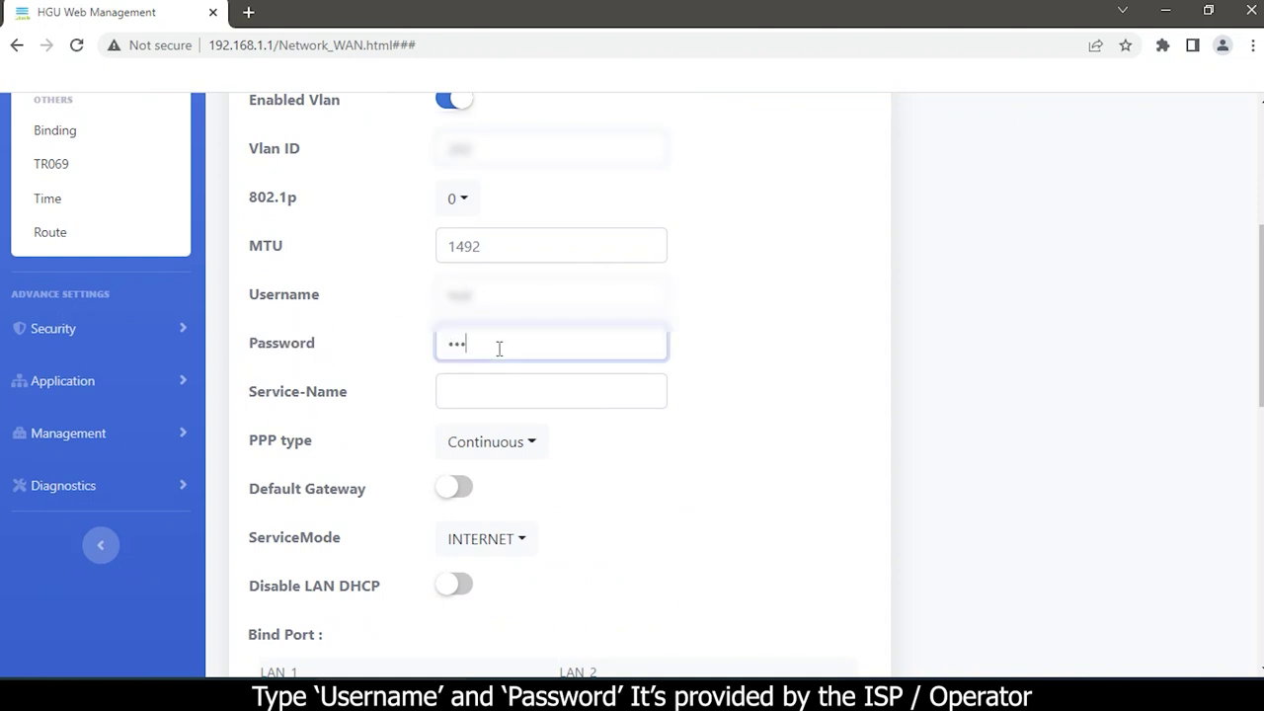
{"action": "scroll", "coordinate": [499, 347], "scroll_direction": "down", "scroll_amount": 1}
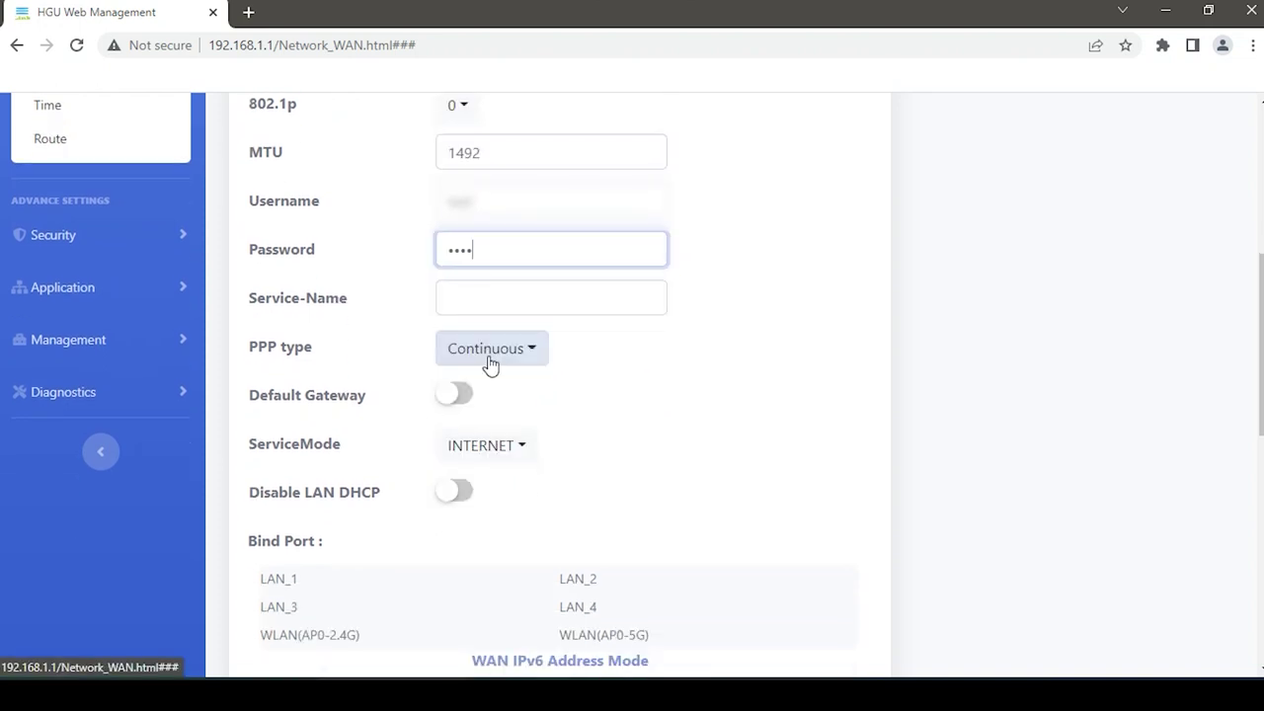
{"action": "left_click_drag", "start_coordinate": [249, 445], "coordinate": [359, 456]}
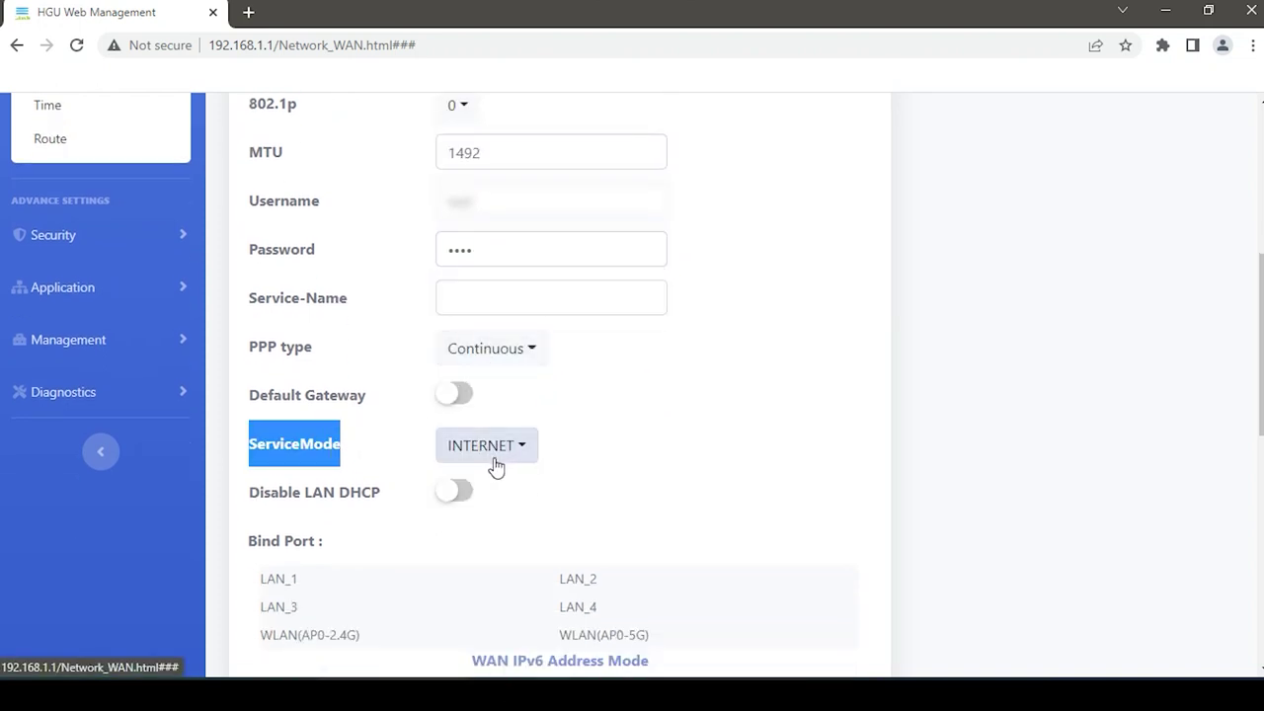
{"action": "scroll", "coordinate": [385, 538], "scroll_direction": "down", "scroll_amount": 2}
{"action": "left_click", "coordinate": [282, 395]}
- Also bind LAN_3, WLAN(AP0-2.4G), LAN_2, LAN_4 and WLAN(AP0-5G) to the WAN
{"action": "left_click", "coordinate": [279, 421]}
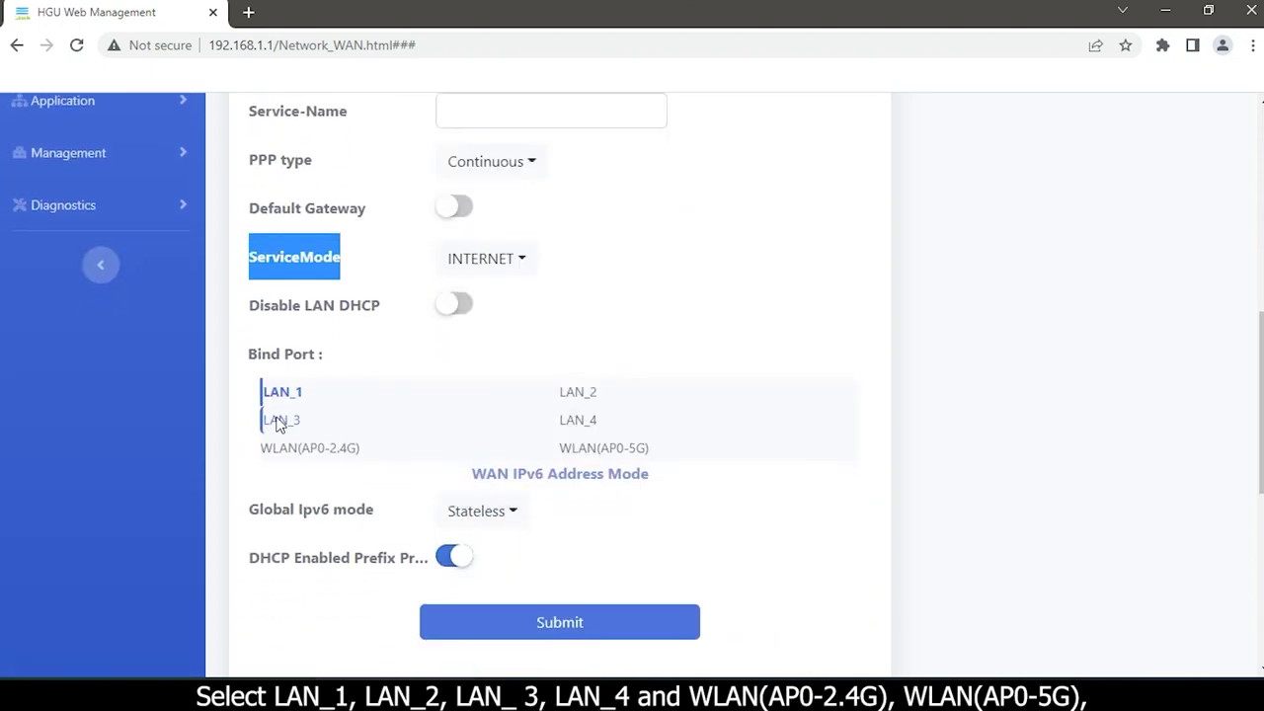
{"action": "left_click", "coordinate": [282, 449]}
{"action": "left_click", "coordinate": [583, 395]}
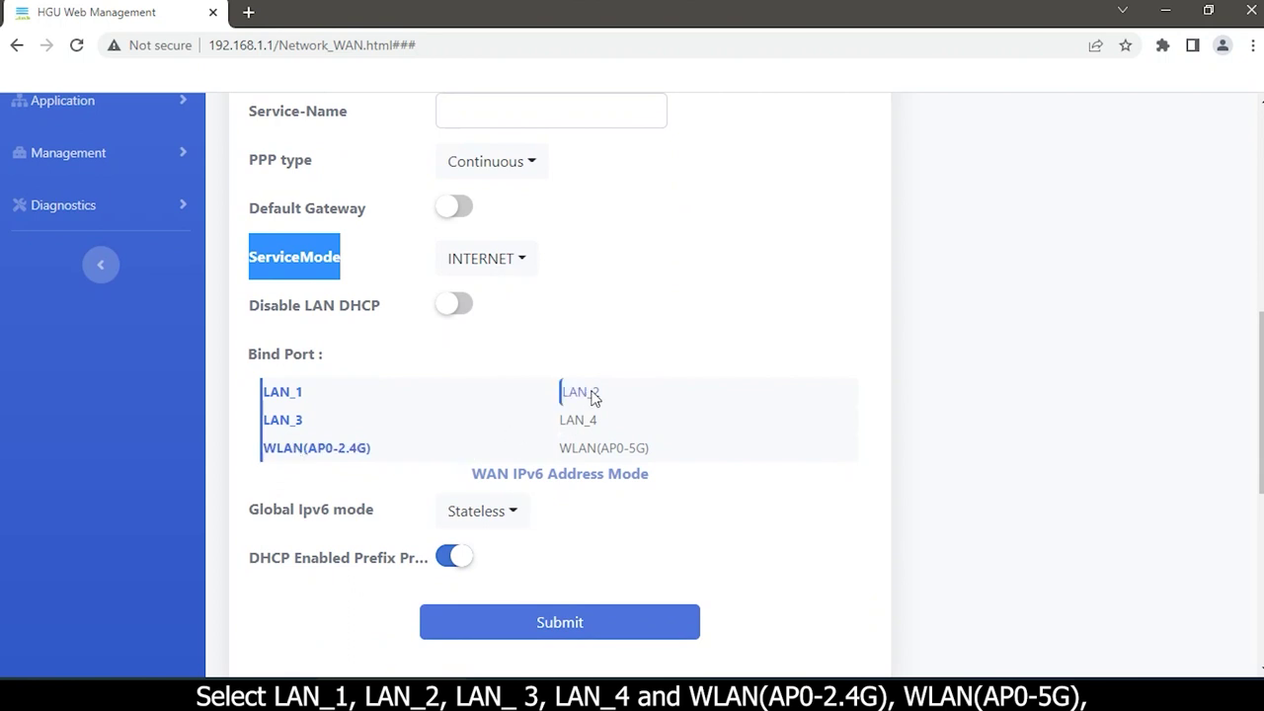
{"action": "left_click", "coordinate": [583, 423]}
{"action": "left_click", "coordinate": [589, 449]}
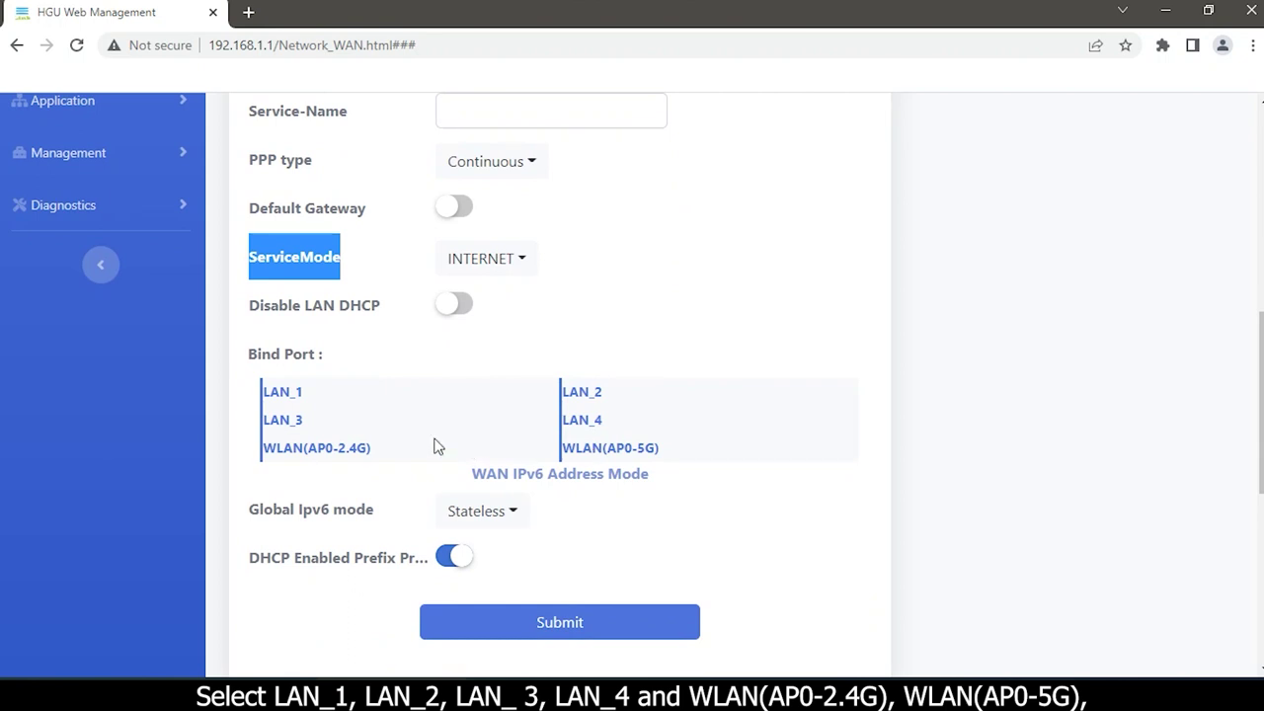
- Keep Global Ipv6 mode Stateless with DHCP prefix proxy on and submit, creating 3_INTERNET_R_VID_202
{"action": "scroll", "coordinate": [374, 447], "scroll_direction": "down", "scroll_amount": 2}
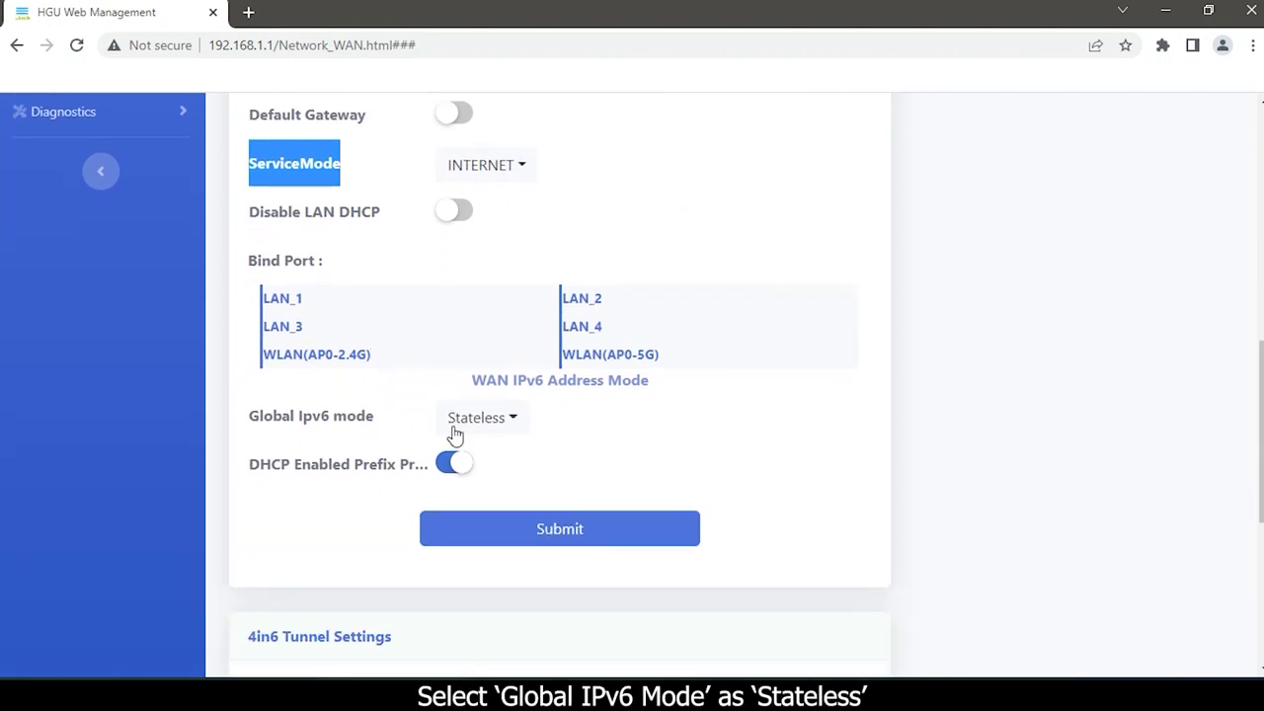
{"action": "left_click_drag", "start_coordinate": [252, 416], "coordinate": [393, 425]}
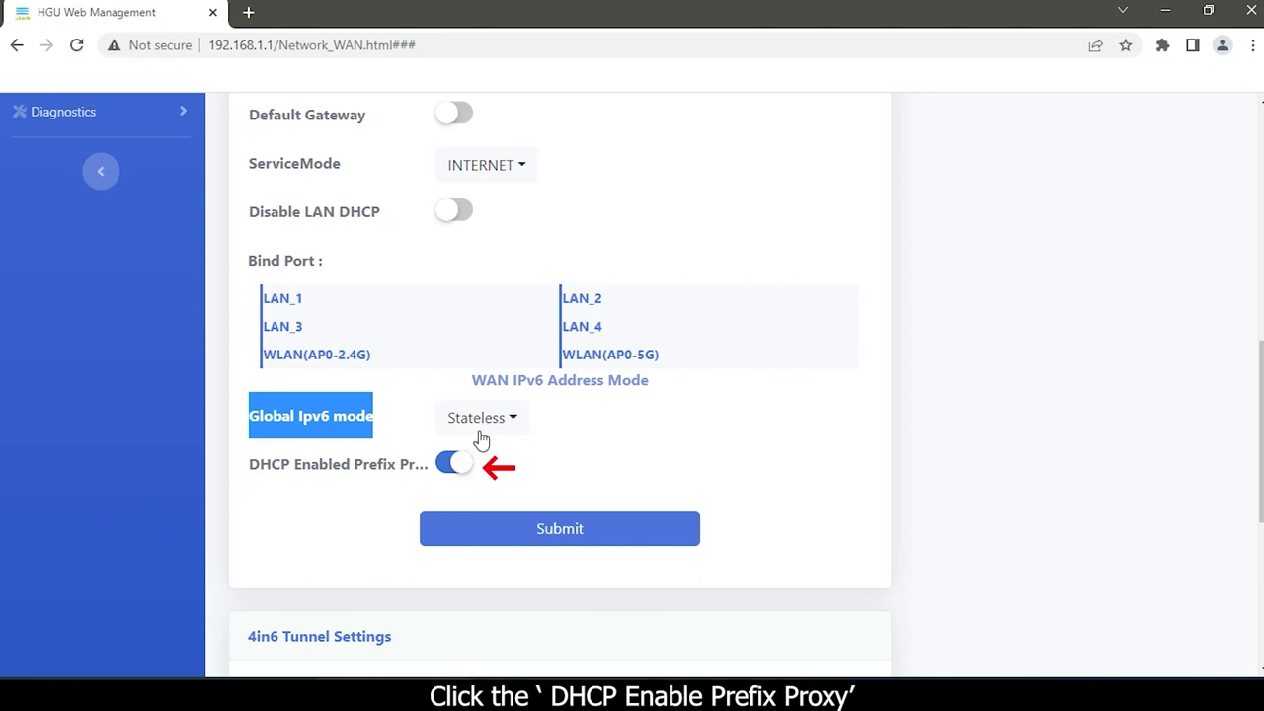
{"action": "left_click", "coordinate": [515, 536]}
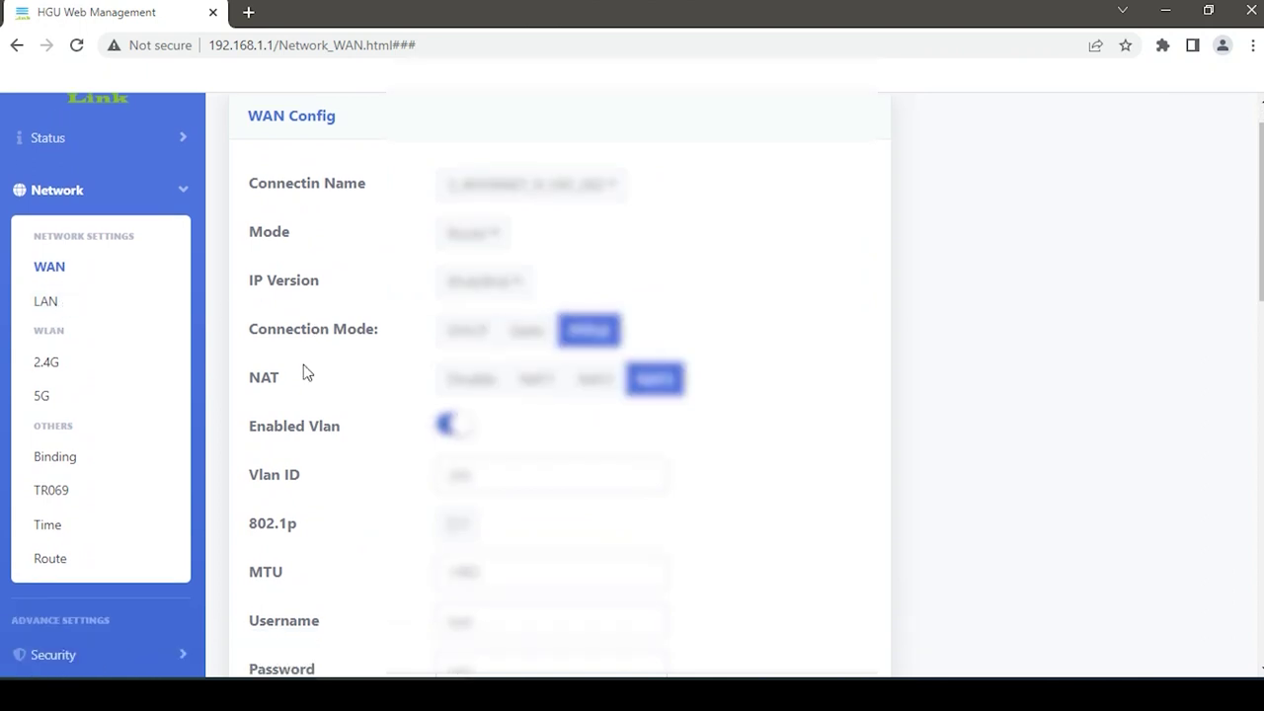
- Open Network > LAN and scroll down to the IPv6 LAN Configuration section
{"action": "scroll", "coordinate": [305, 373], "scroll_direction": "down", "scroll_amount": 1}
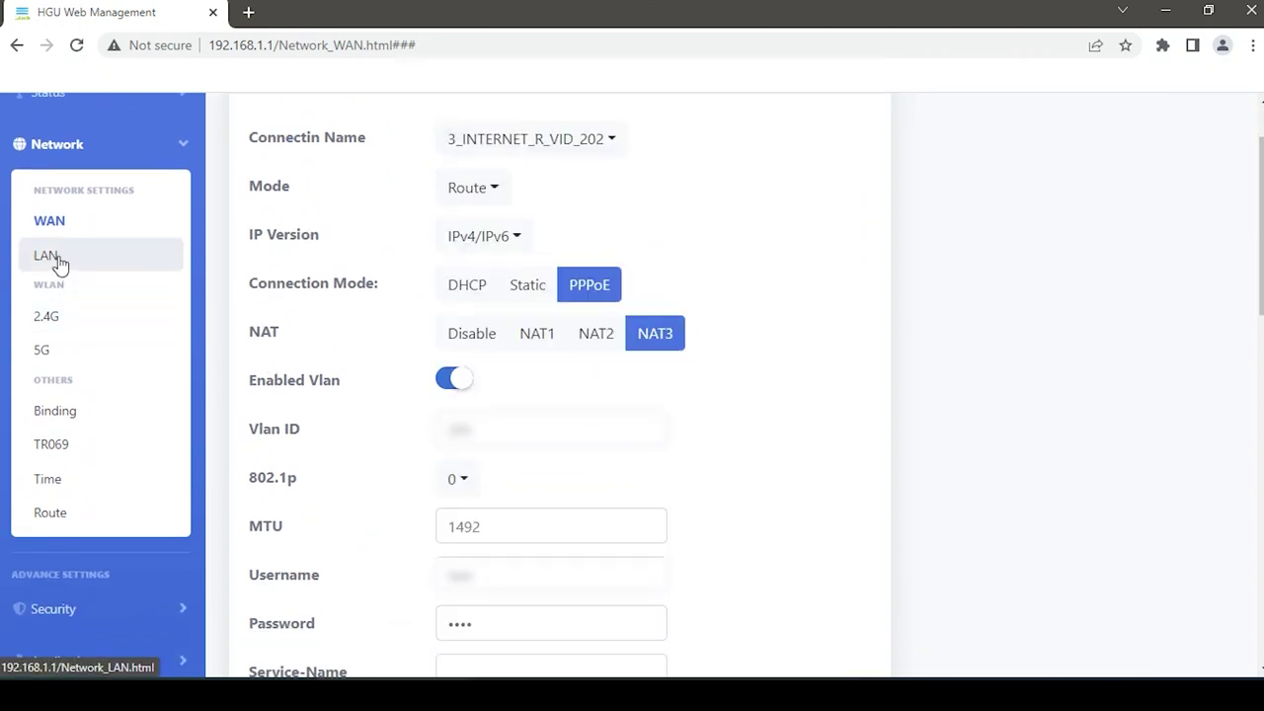
{"action": "left_click", "coordinate": [46, 256]}
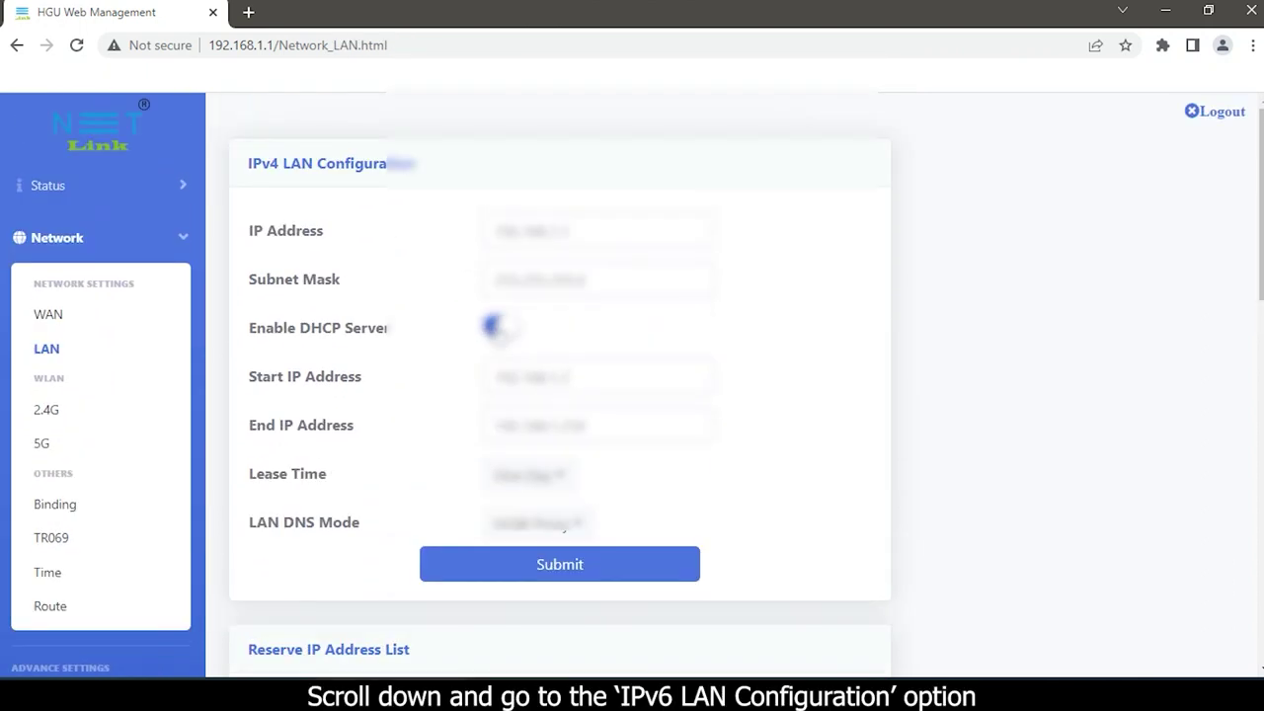
{"action": "scroll", "coordinate": [339, 328], "scroll_direction": "down", "scroll_amount": 4}
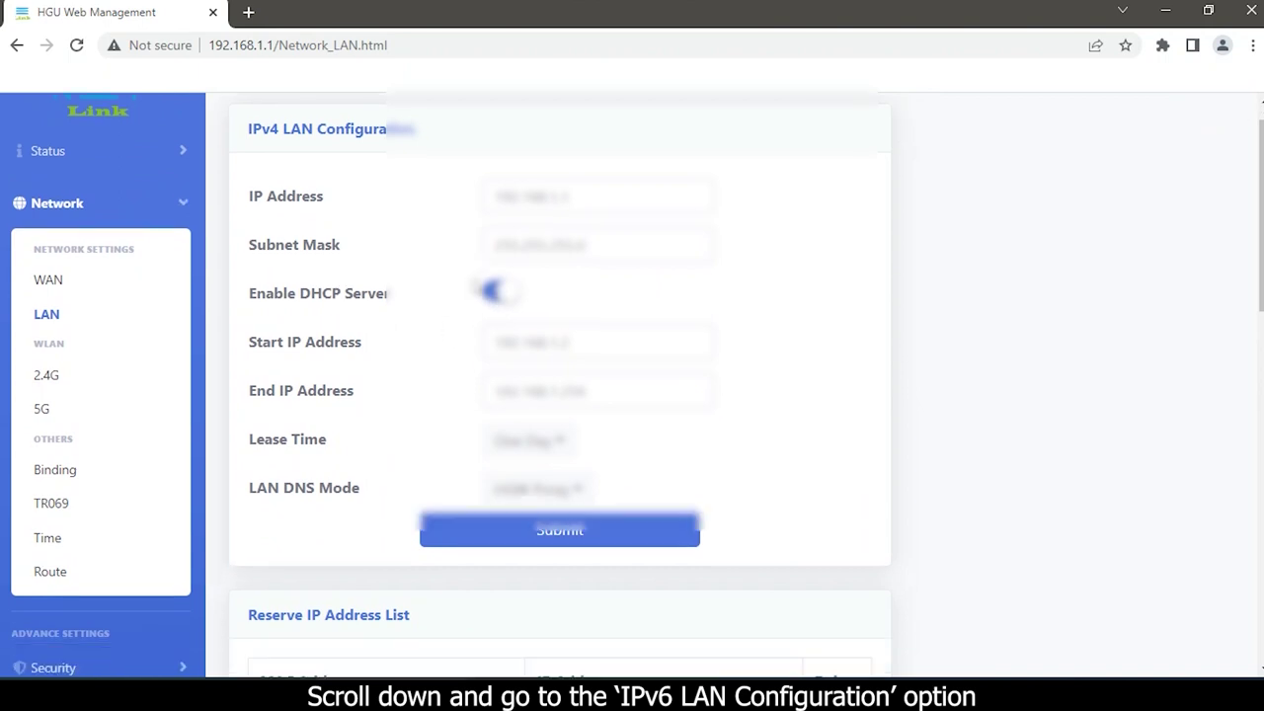
{"action": "scroll", "coordinate": [231, 427], "scroll_direction": "down", "scroll_amount": 8}
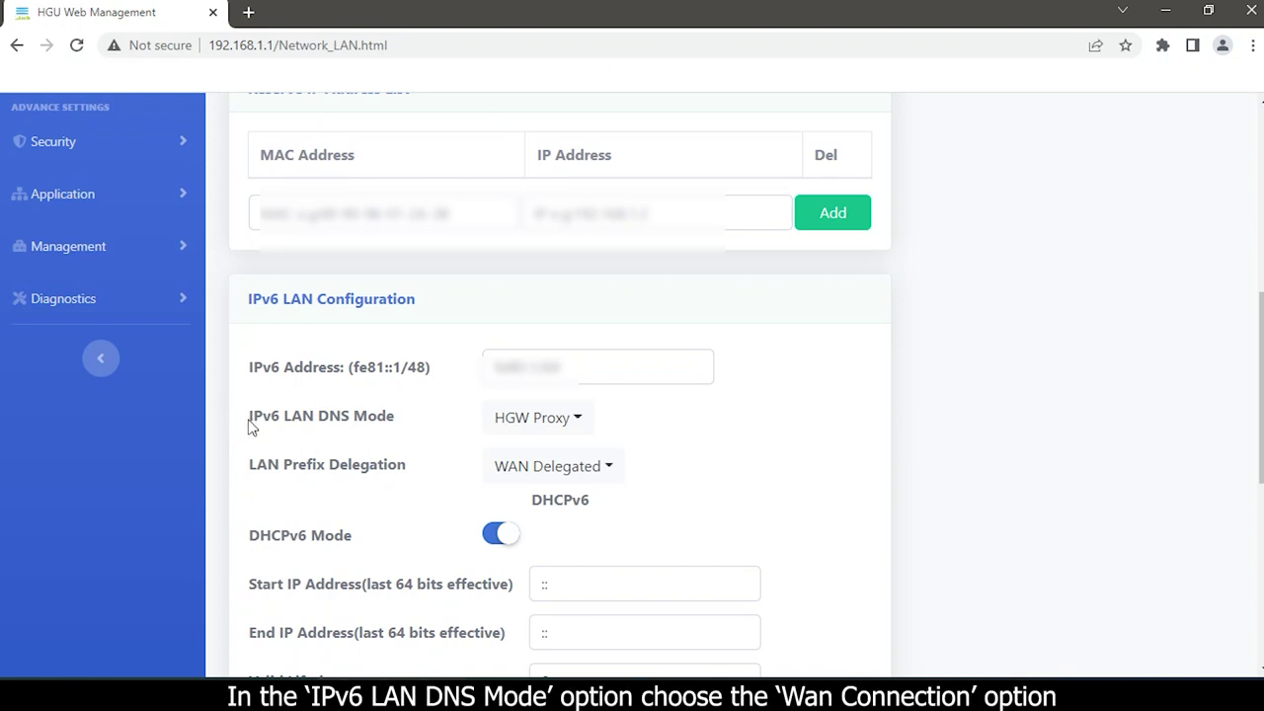
- Change IPv6 LAN DNS Mode from HGW Proxy to WAN_Connection, leaving Prefix Delegation WAN Delegated
{"action": "left_click_drag", "start_coordinate": [249, 422], "coordinate": [403, 444]}
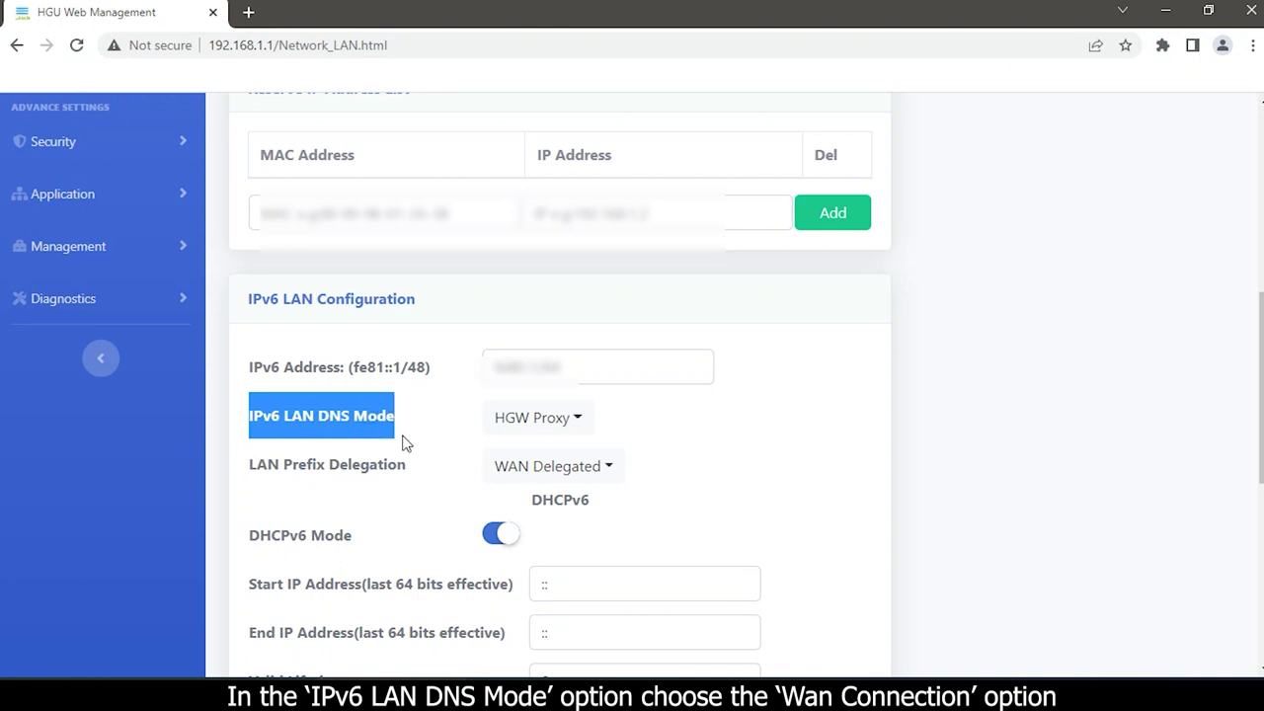
{"action": "left_click", "coordinate": [539, 428]}
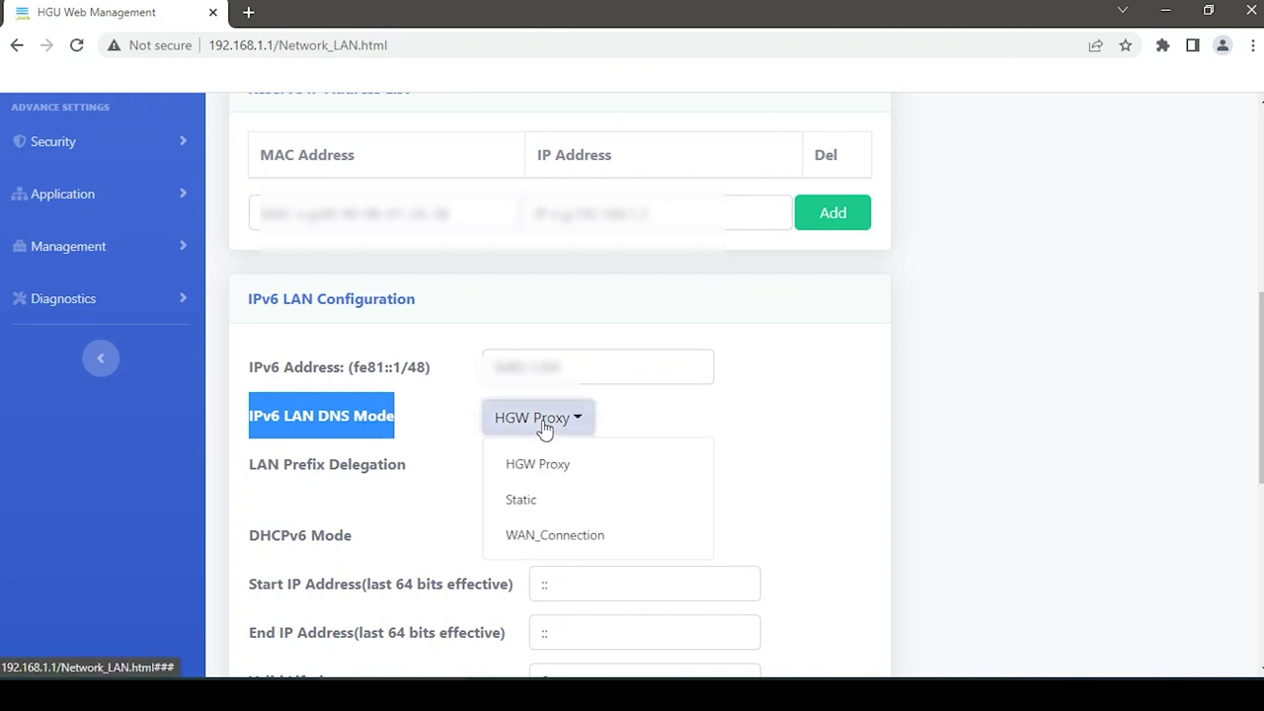
{"action": "left_click", "coordinate": [558, 538]}
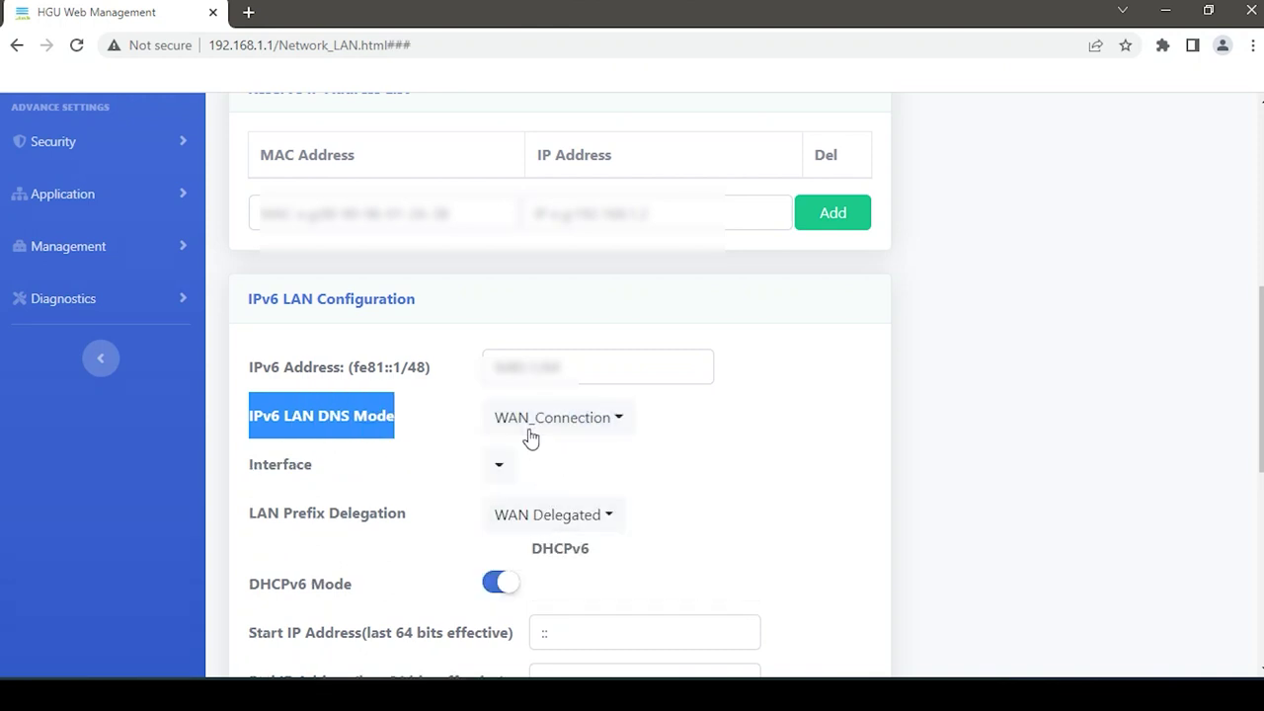
{"action": "left_click_drag", "start_coordinate": [253, 518], "coordinate": [458, 525]}
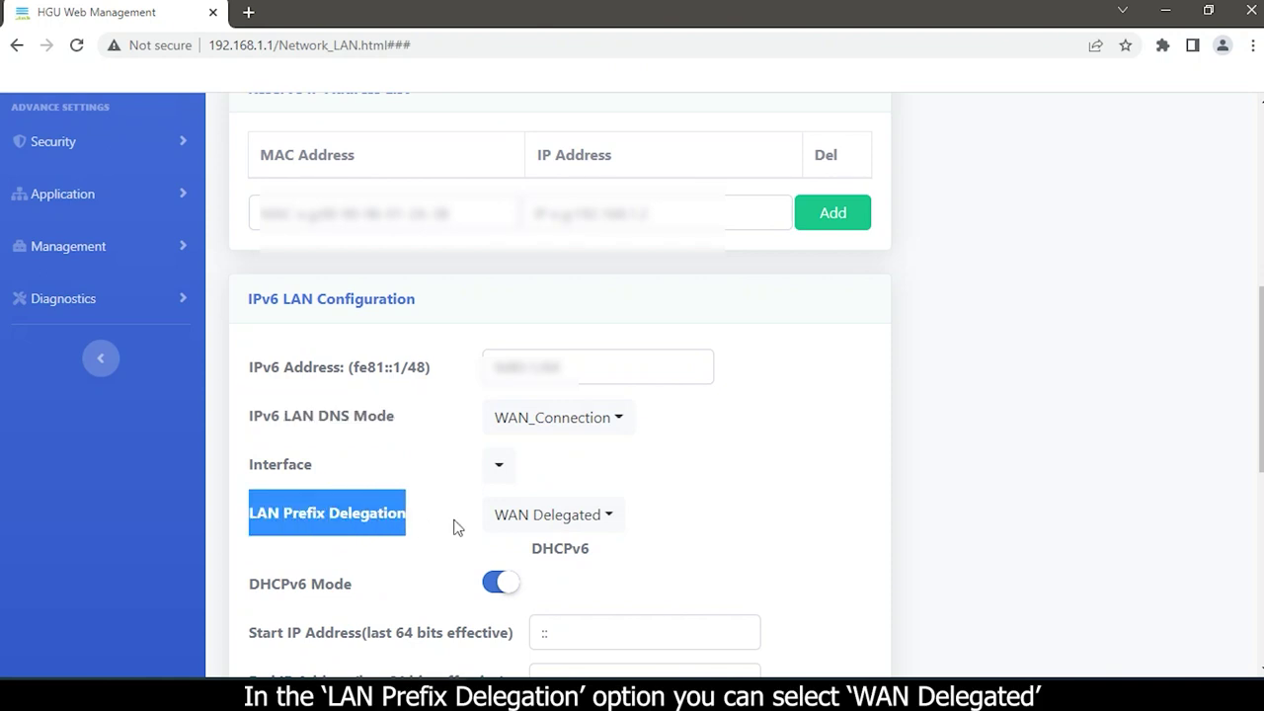
{"action": "scroll", "coordinate": [721, 519], "scroll_direction": "down", "scroll_amount": 1}
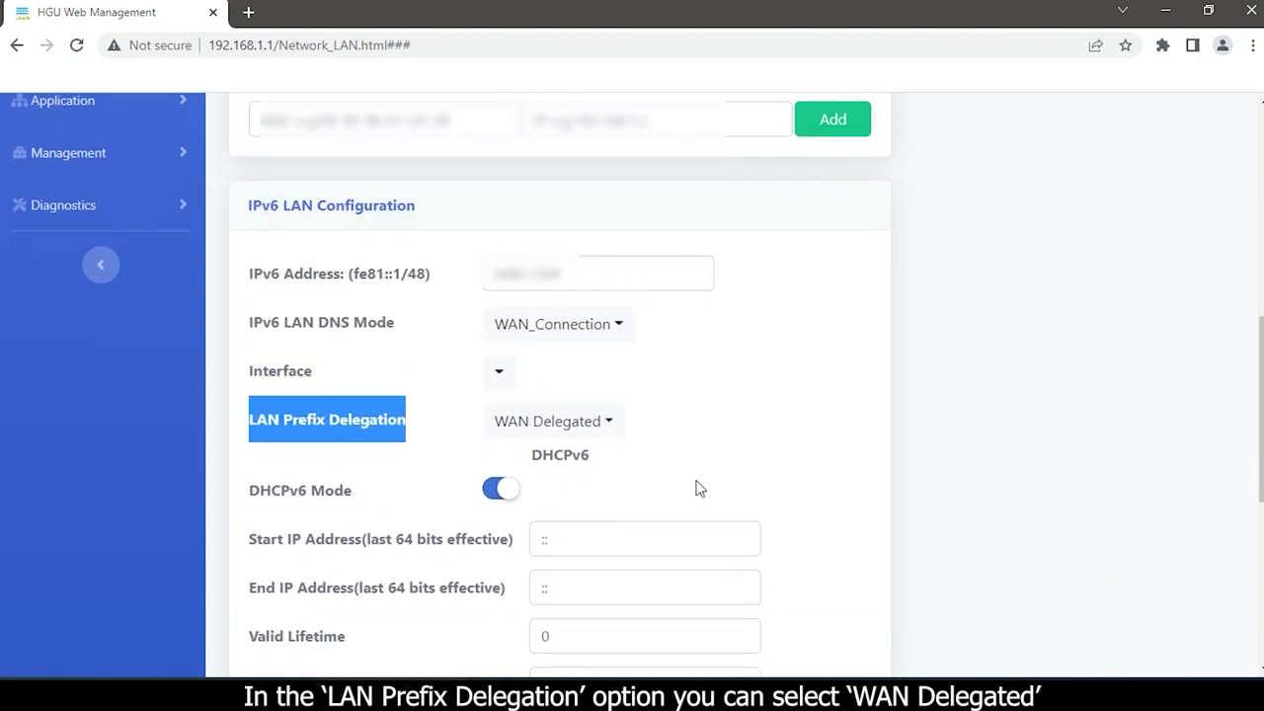
{"action": "scroll", "coordinate": [696, 489], "scroll_direction": "down", "scroll_amount": 1}
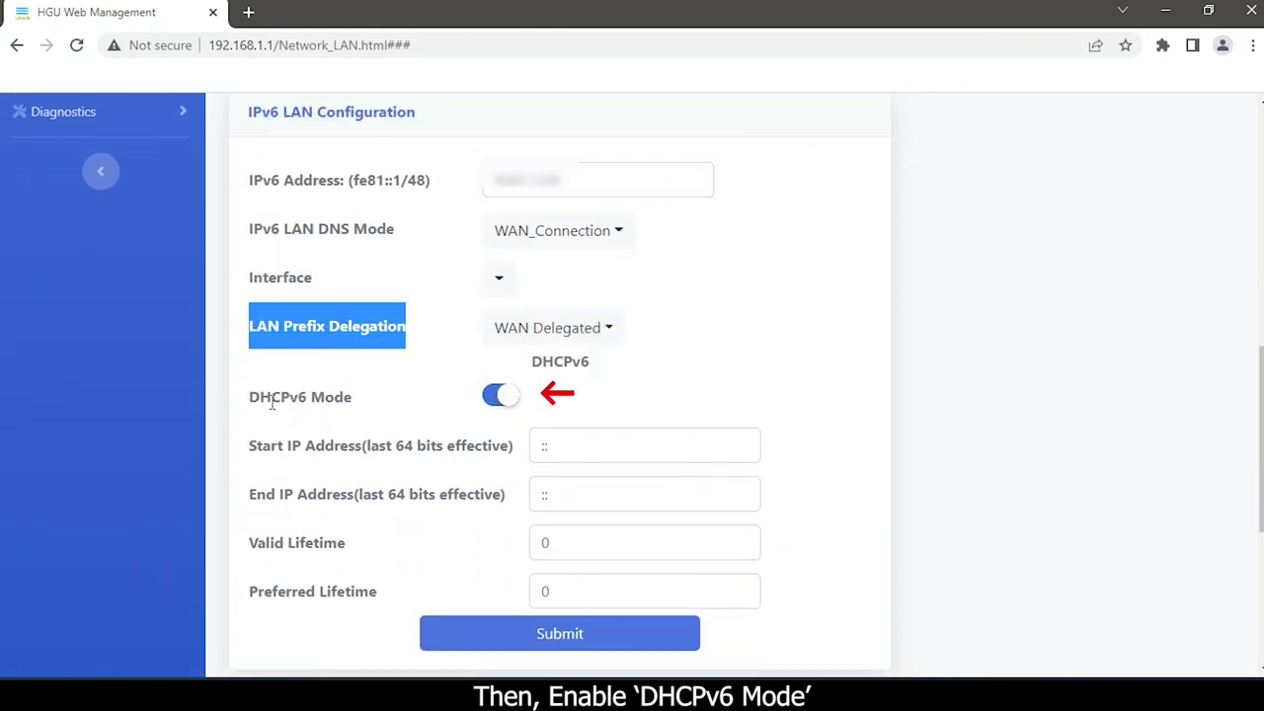
- Submit the IPv6 LAN configuration with DHCPv6 Mode left enabled
{"action": "left_click_drag", "start_coordinate": [250, 396], "coordinate": [360, 408]}
{"action": "scroll", "coordinate": [400, 400], "scroll_direction": "down", "scroll_amount": 2}
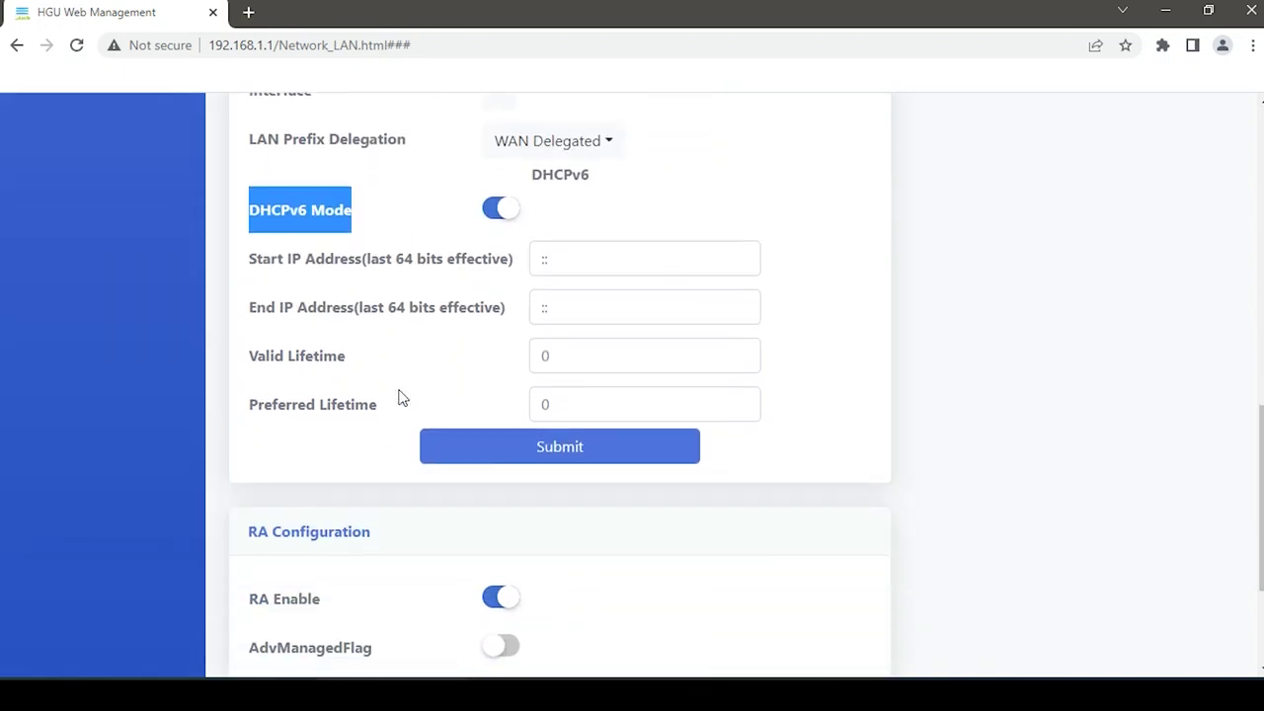
{"action": "left_click", "coordinate": [490, 449]}
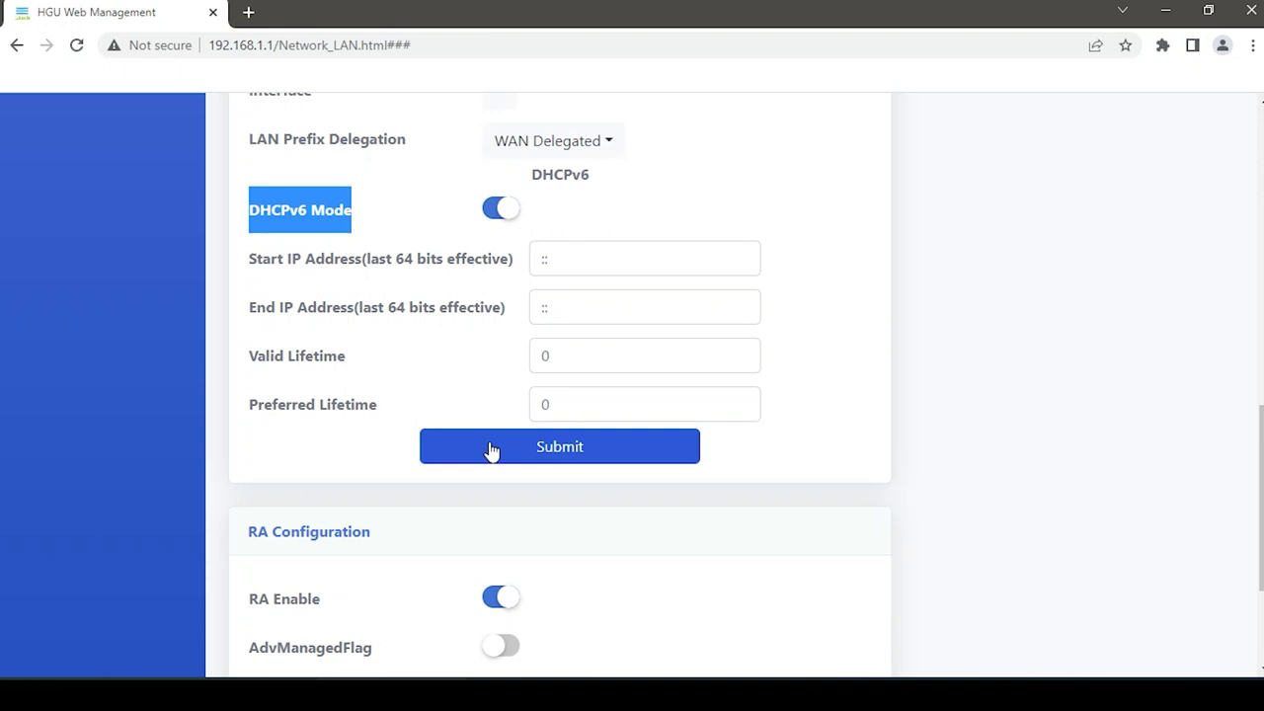
{"action": "scroll", "coordinate": [491, 450], "scroll_direction": "up", "scroll_amount": 10}
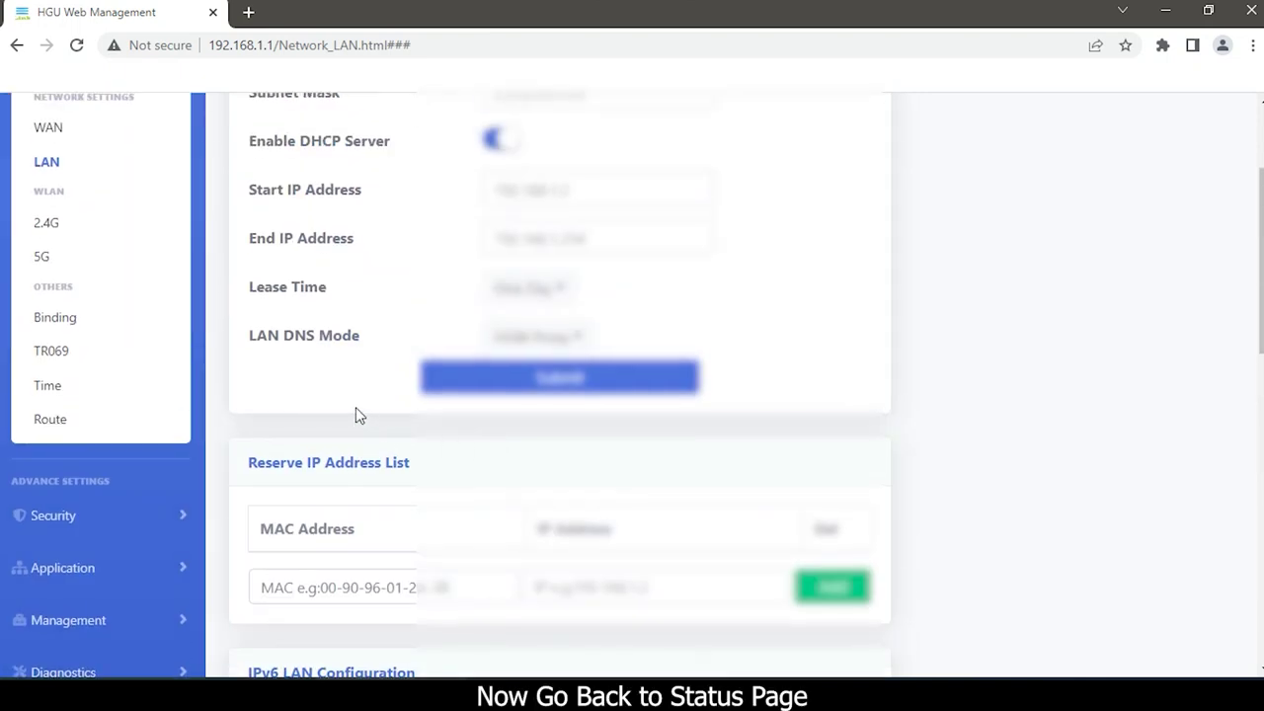
{"action": "scroll", "coordinate": [351, 405], "scroll_direction": "up", "scroll_amount": 3}
- Confirm the IPv6 WAN Info Status reads Up, then open a new blank browser tab
{"action": "left_click", "coordinate": [71, 187]}
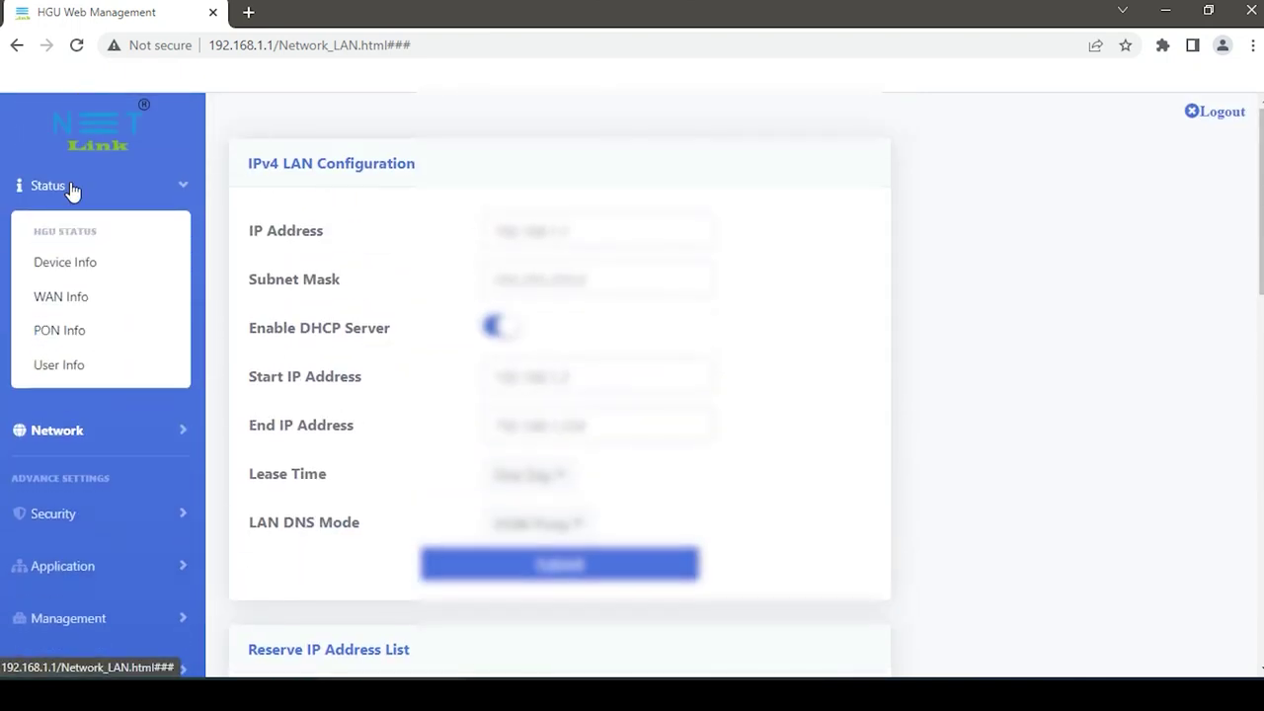
{"action": "left_click", "coordinate": [57, 298]}
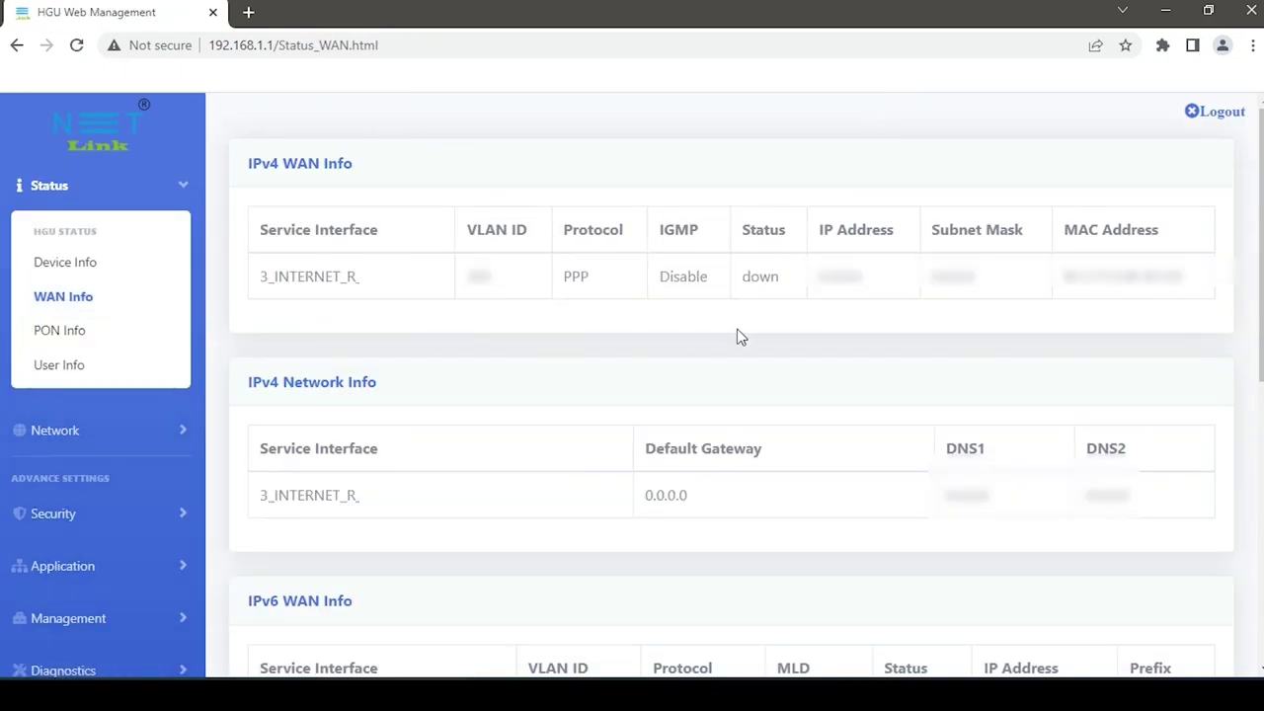
{"action": "scroll", "coordinate": [736, 337], "scroll_direction": "down", "scroll_amount": 6}
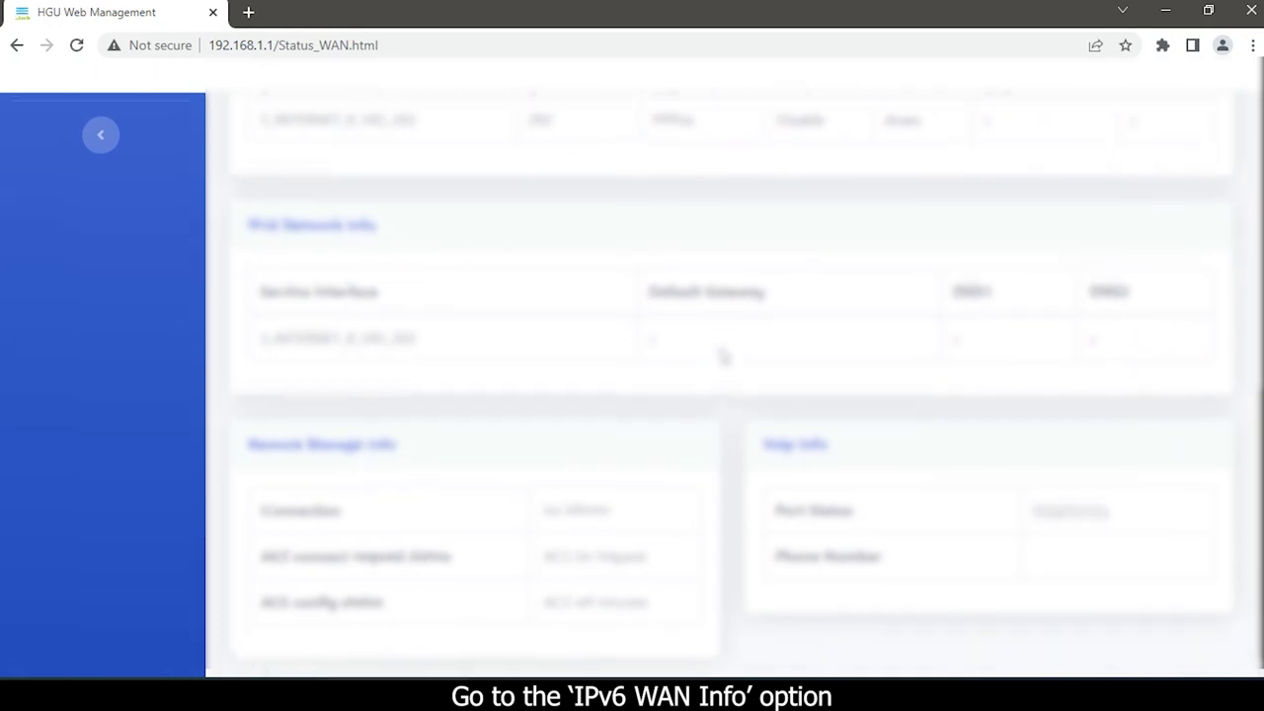
{"action": "scroll", "coordinate": [722, 354], "scroll_direction": "up", "scroll_amount": 4}
{"action": "scroll", "coordinate": [711, 360], "scroll_direction": "down", "scroll_amount": 2}
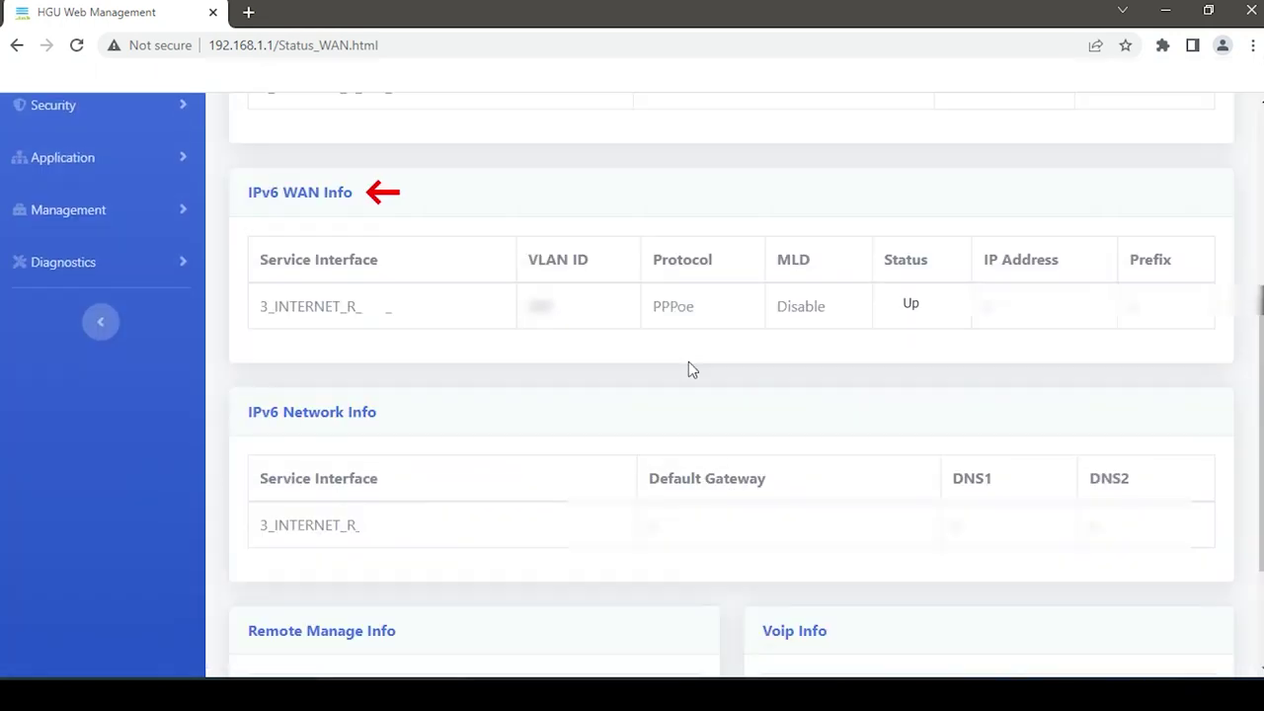
{"action": "scroll", "coordinate": [660, 367], "scroll_direction": "down", "scroll_amount": 1}
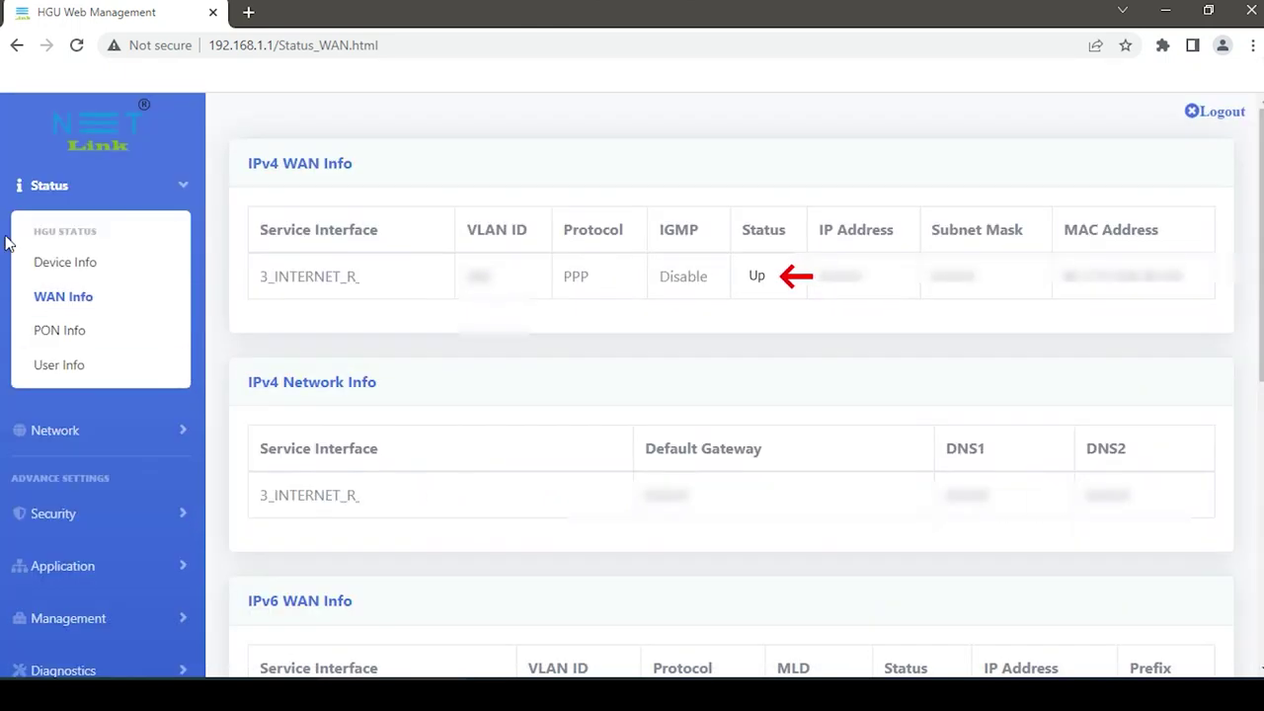
{"action": "left_click", "coordinate": [63, 261]}
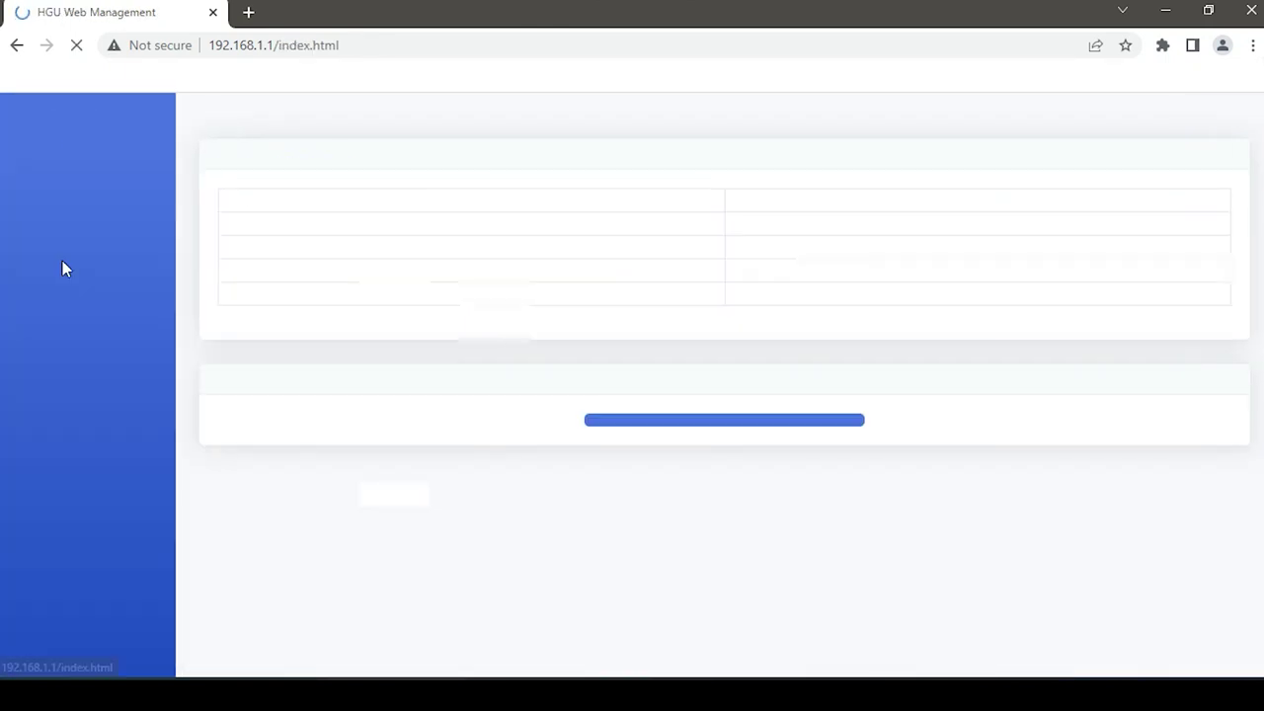
{"action": "left_click", "coordinate": [247, 12]}
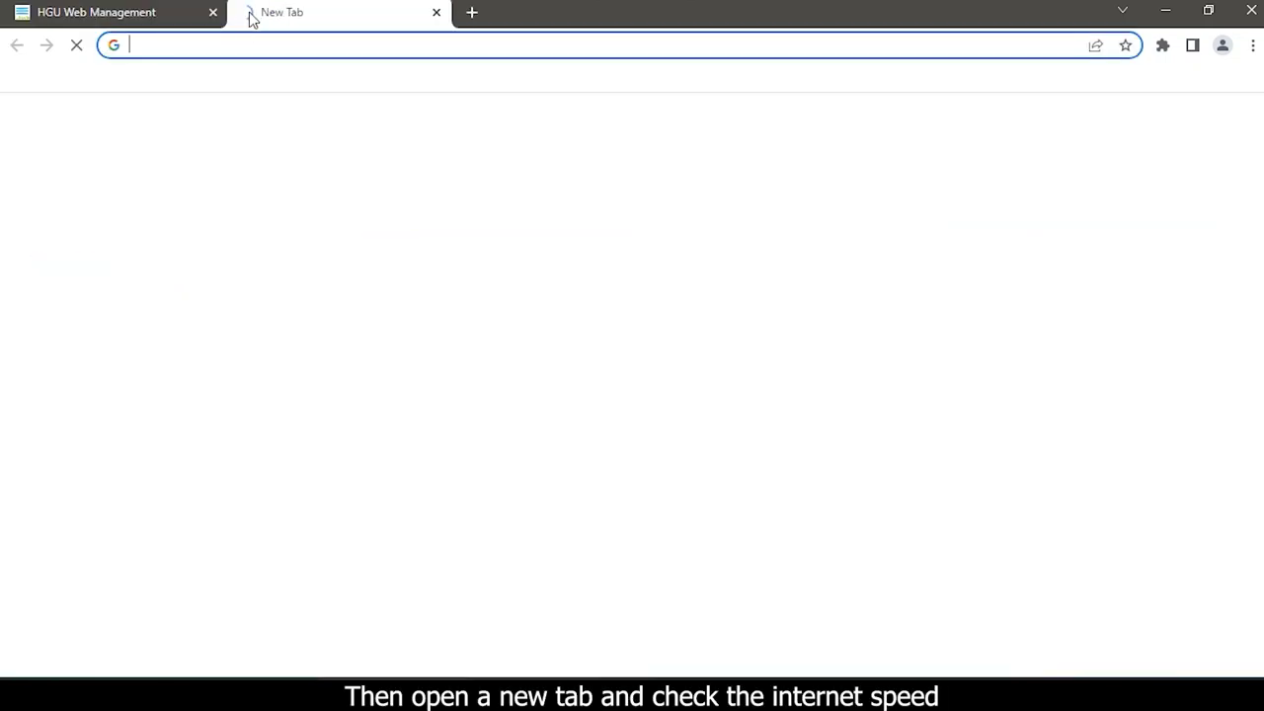